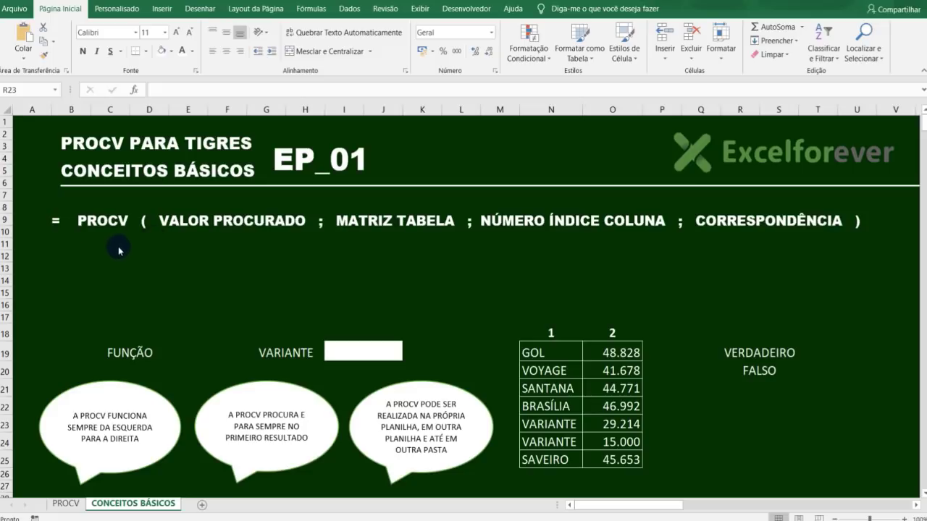
# - Leave the PROCV syntax text box for cell D12 and bring up the Desenhar drawing pens
pyautogui.click(87, 221)
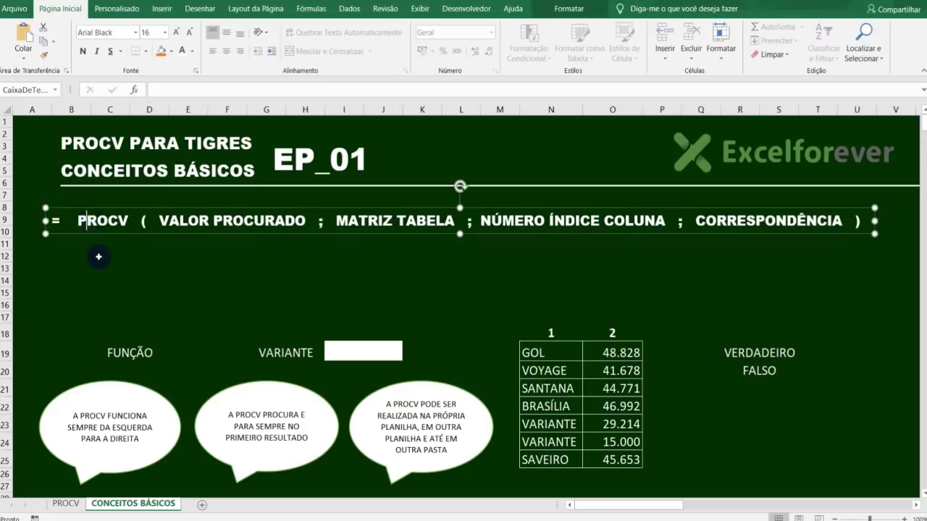
pyautogui.click(138, 255)
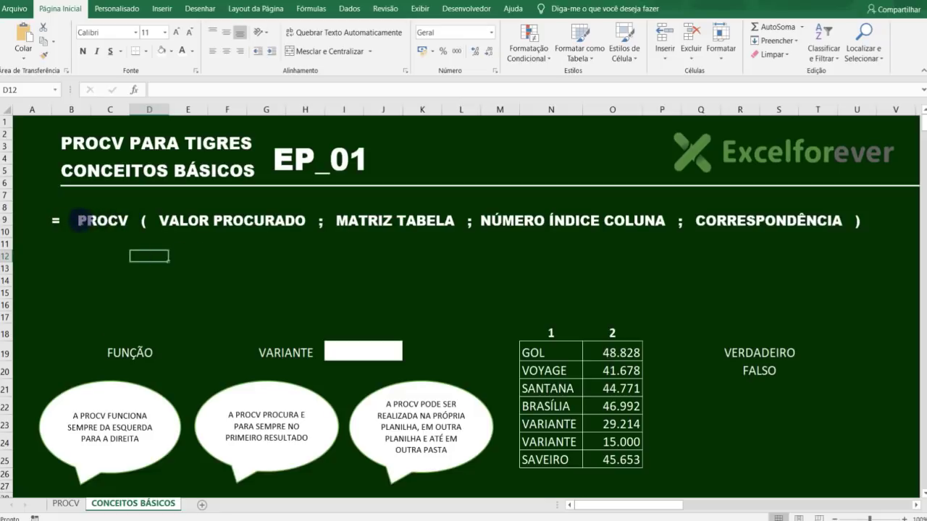
pyautogui.click(200, 8)
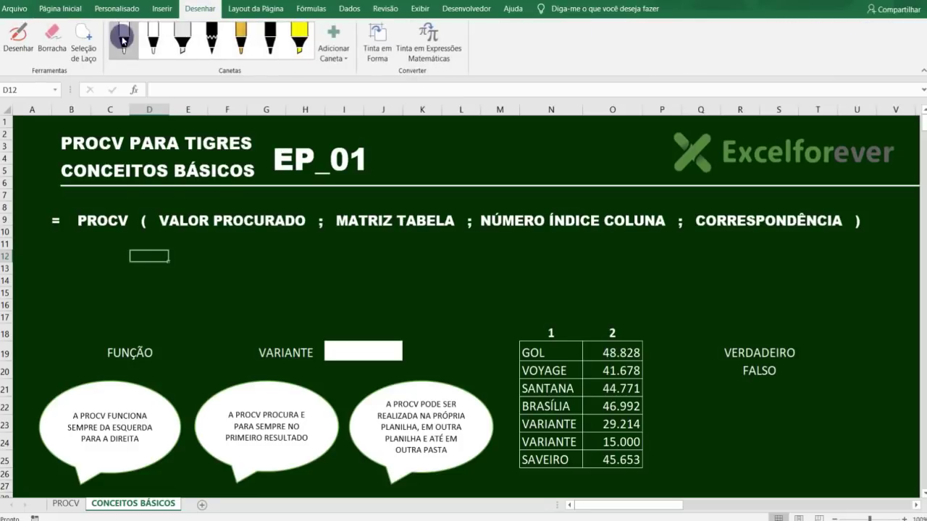
# - With the white pen, draw arrows linking PROCV to FUNÇÃO, VALOR PROCURADO to VARIANTE, and MATRIZ TABELA to the table
pyautogui.click(152, 40)
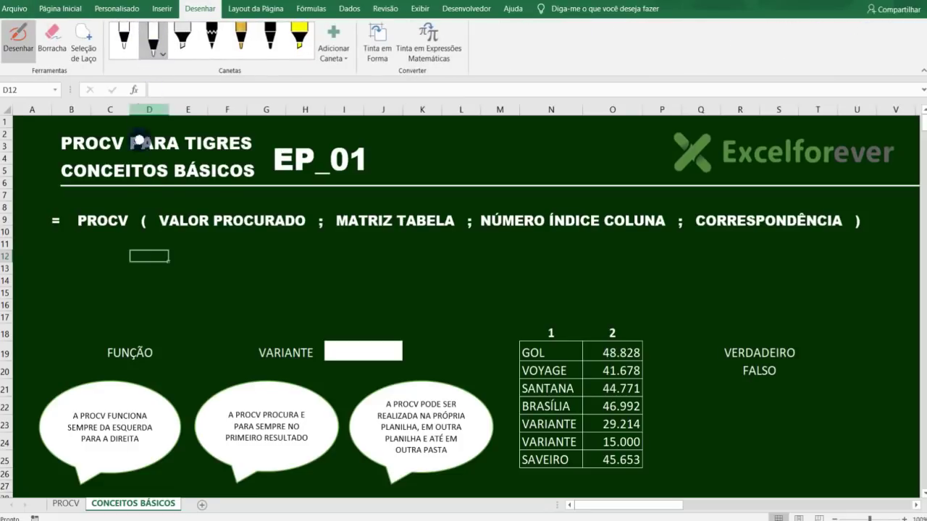
pyautogui.moveTo(110, 244)
pyautogui.mouseDown()
pyautogui.moveTo(122, 315)
pyautogui.moveTo(135, 308)
pyautogui.mouseUp()
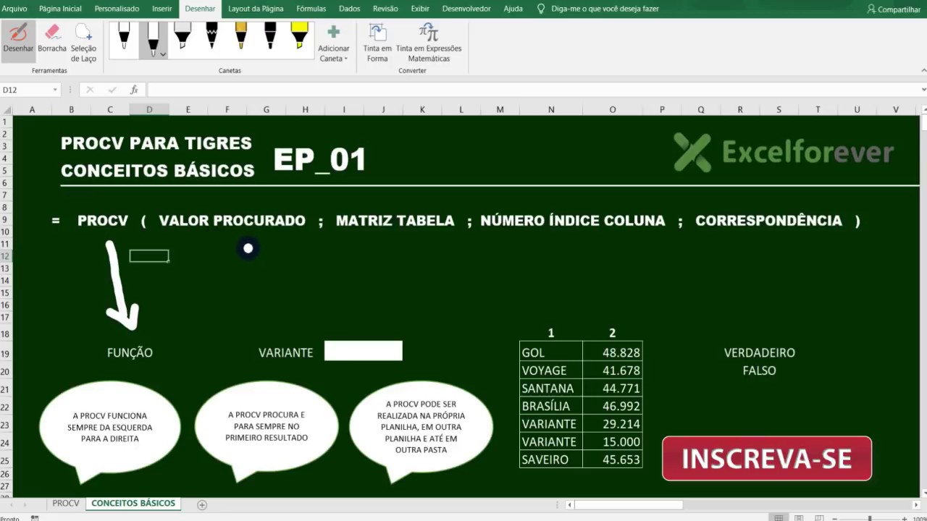
pyautogui.moveTo(244, 244)
pyautogui.mouseDown()
pyautogui.moveTo(269, 314)
pyautogui.moveTo(281, 313)
pyautogui.mouseUp()
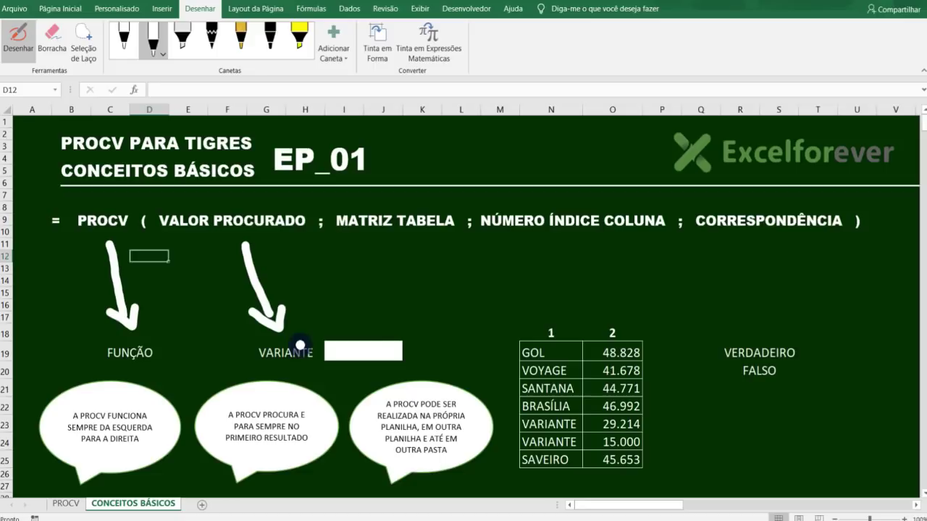
pyautogui.click(341, 352)
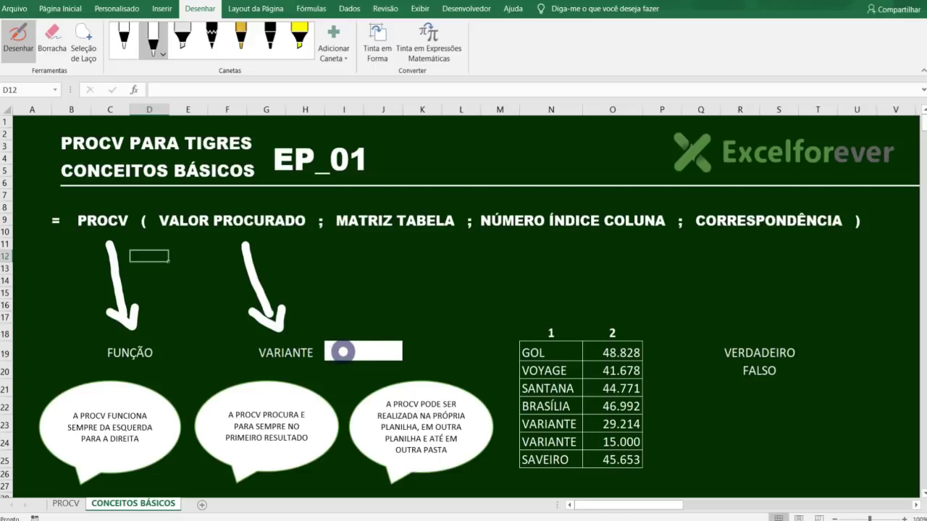
pyautogui.click(349, 338)
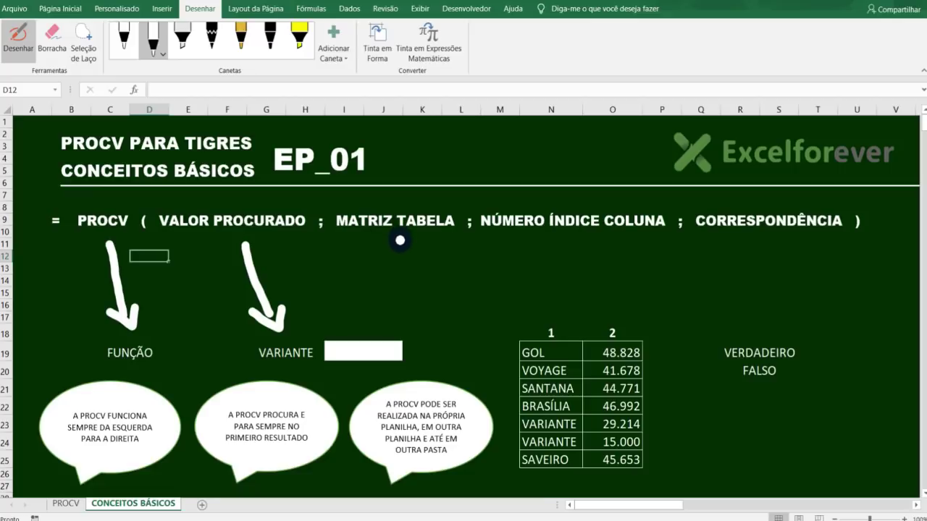
pyautogui.moveTo(400, 242)
pyautogui.mouseDown()
pyautogui.moveTo(495, 308)
pyautogui.moveTo(485, 329)
pyautogui.mouseUp()
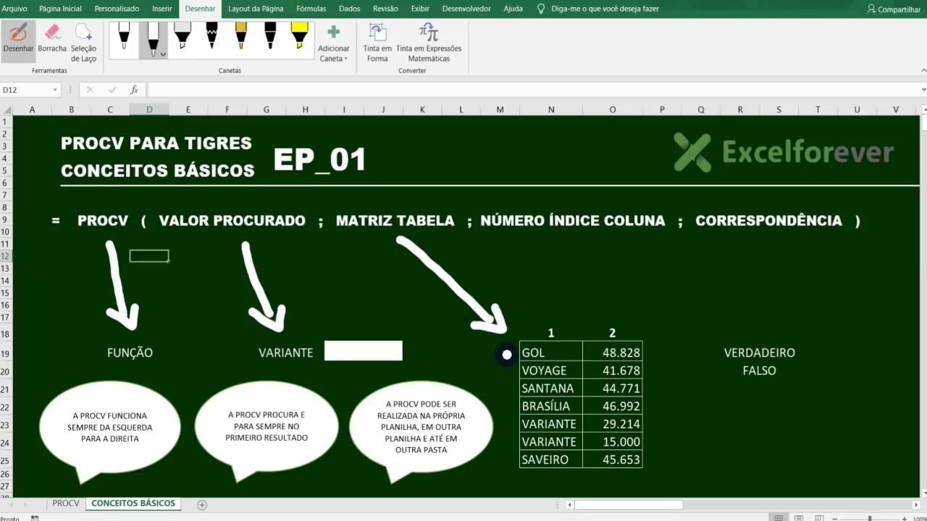
pyautogui.click(299, 37)
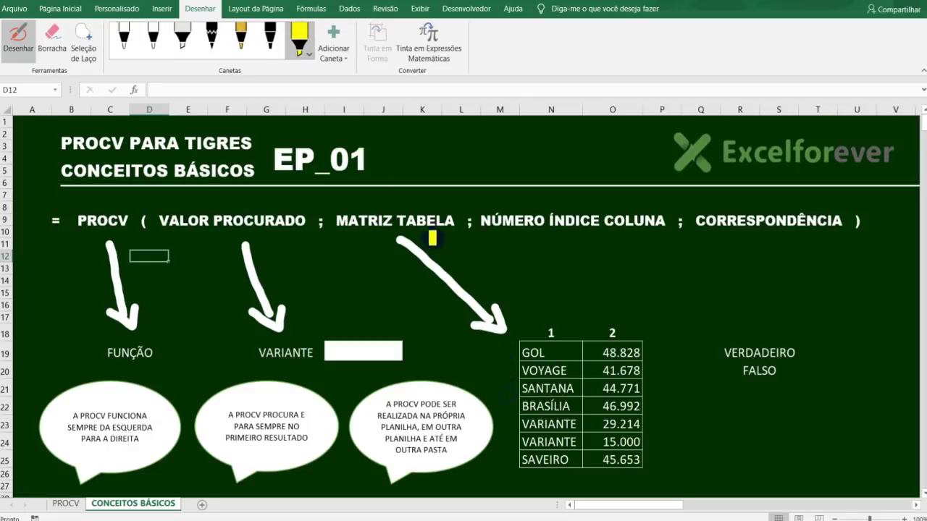
# - Switch the pen ink to red, loop around the car price table, then set the ink back to white
pyautogui.click(152, 35)
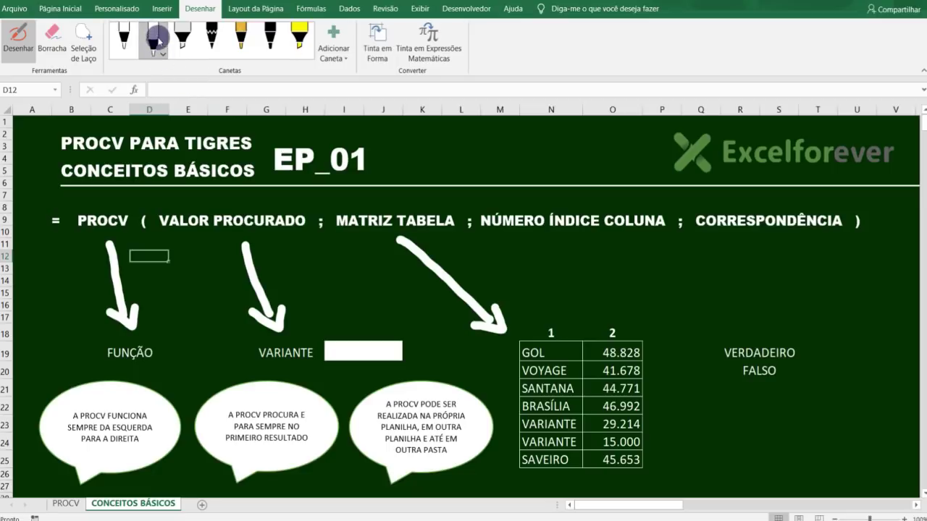
pyautogui.click(151, 34)
pyautogui.click(214, 150)
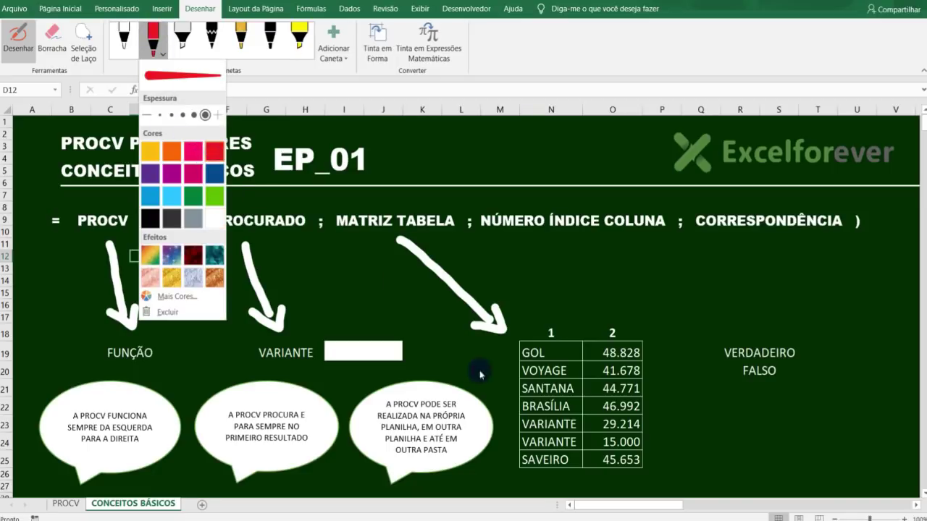
pyautogui.moveTo(498, 352)
pyautogui.mouseDown()
pyautogui.moveTo(520, 481)
pyautogui.moveTo(652, 342)
pyautogui.moveTo(513, 317)
pyautogui.mouseUp()
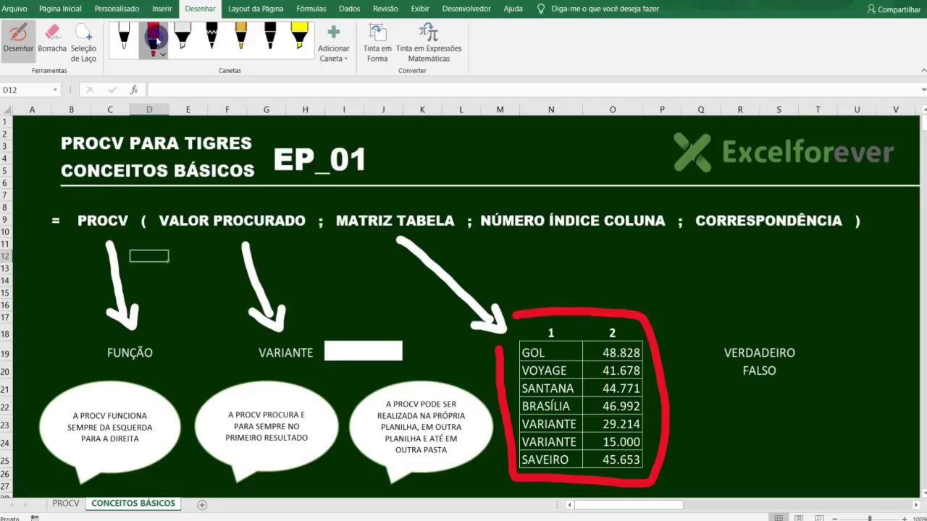
pyautogui.click(157, 40)
pyautogui.click(214, 217)
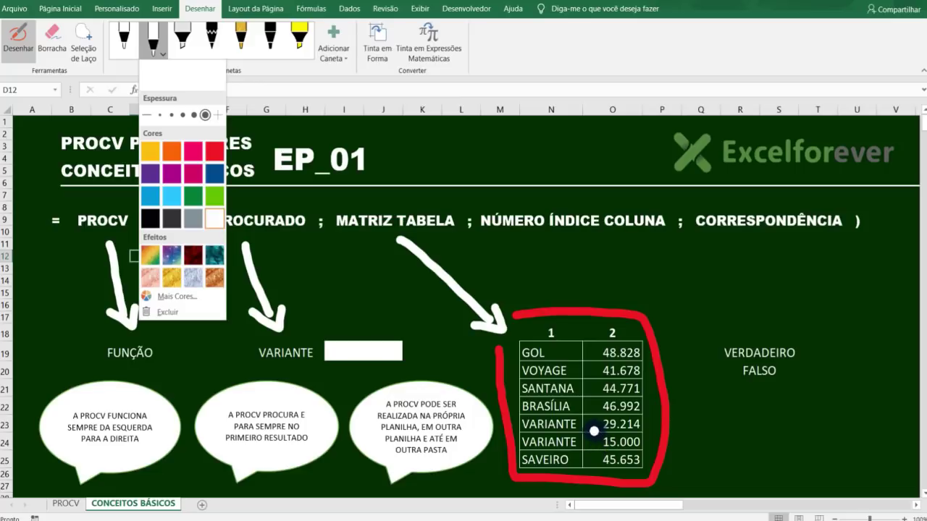
# - Draw a white arrow from NÚMERO ÍNDICE COLUNA down to the table's column 2
pyautogui.click(529, 234)
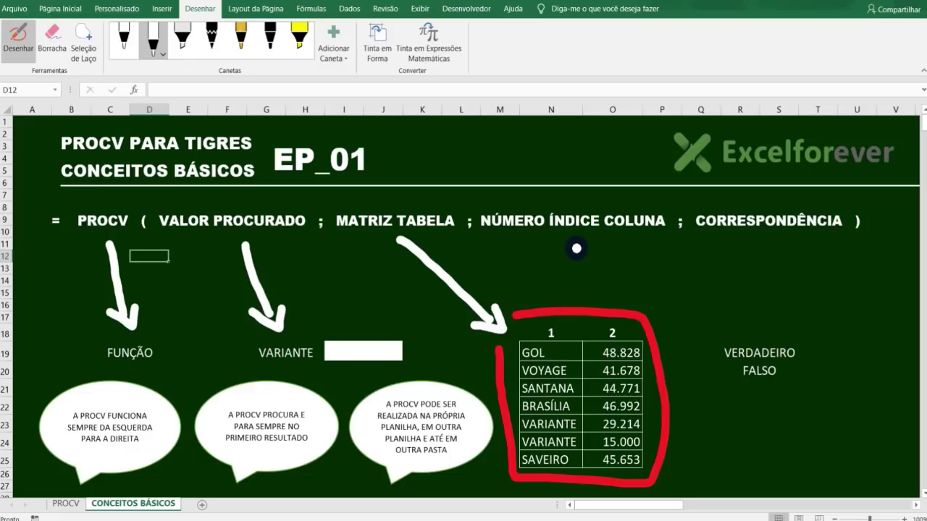
pyautogui.moveTo(573, 246)
pyautogui.mouseDown()
pyautogui.moveTo(589, 300)
pyautogui.moveTo(607, 303)
pyautogui.mouseUp()
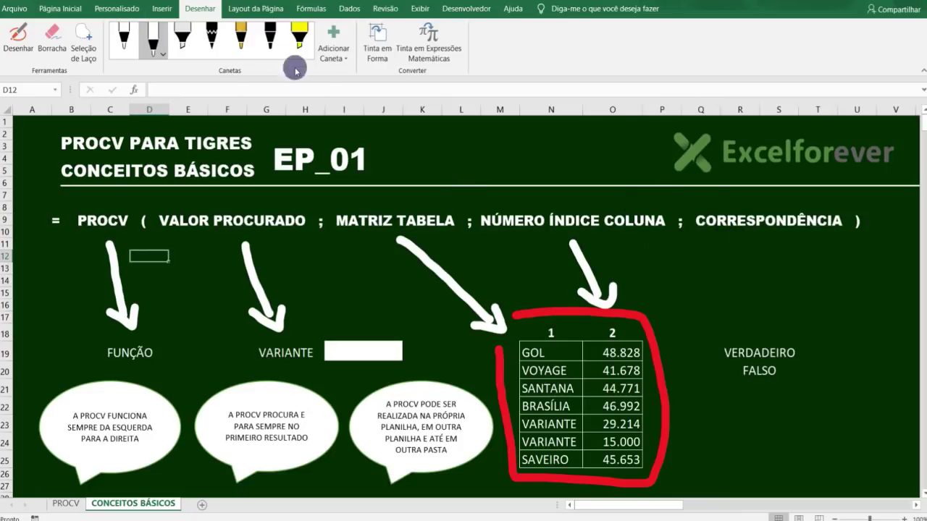
pyautogui.click(155, 40)
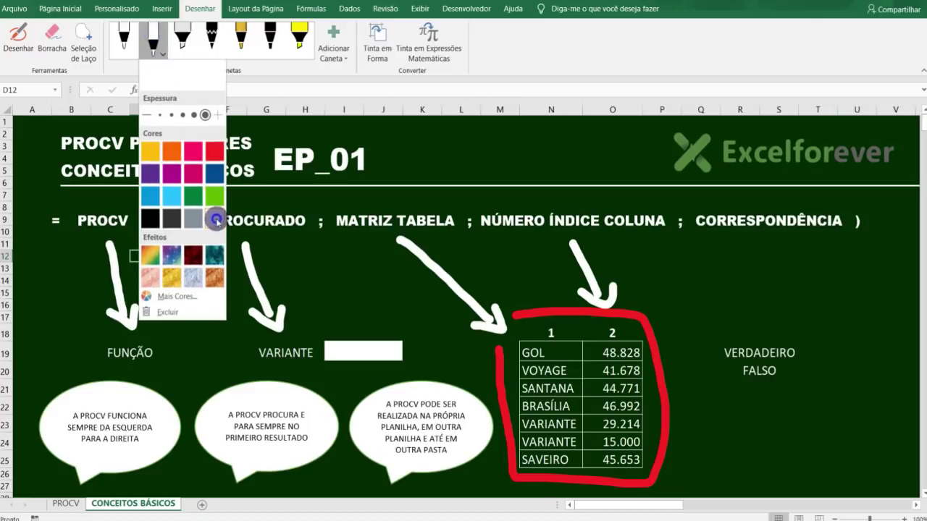
# - With white ink, draw a line and arrowhead from CORRESPONDÊNCIA down to VERDADEIRO / FALSO
pyautogui.click(215, 220)
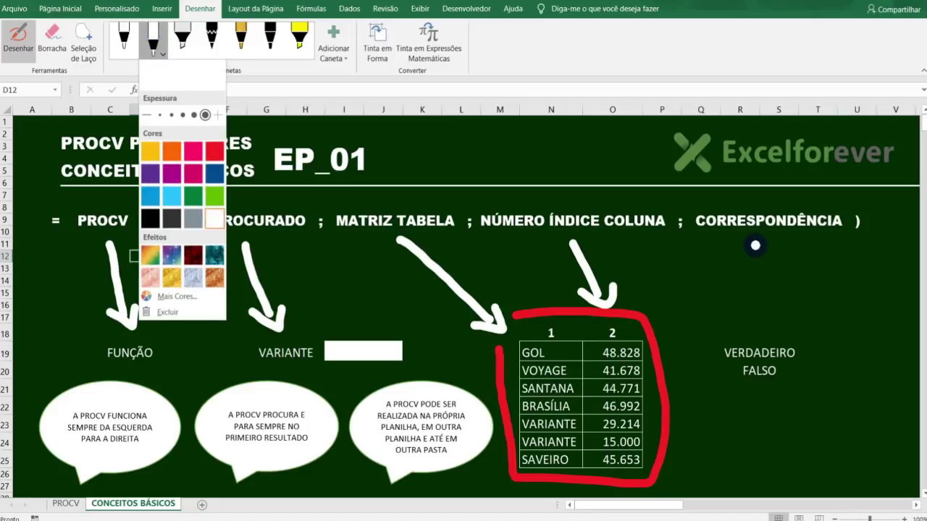
pyautogui.moveTo(755, 245); pyautogui.dragTo(758, 328)
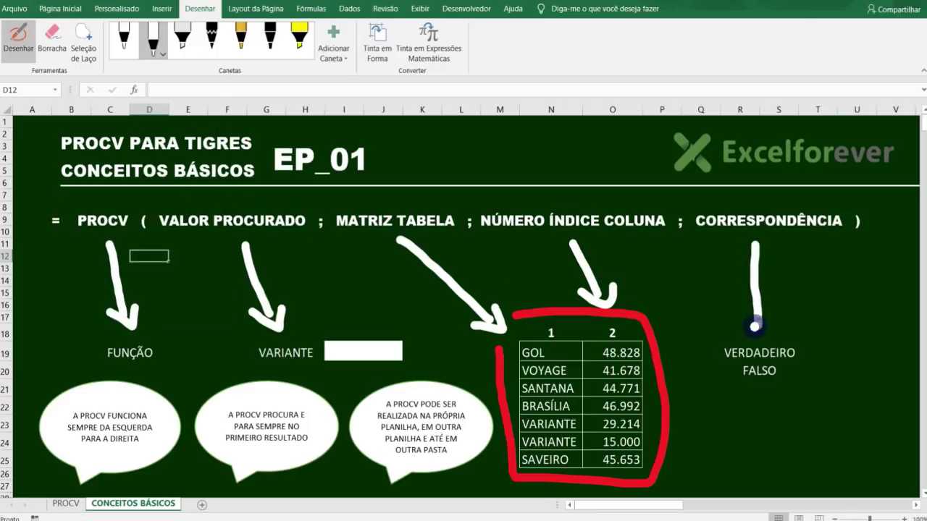
pyautogui.moveTo(740, 317); pyautogui.dragTo(773, 321)
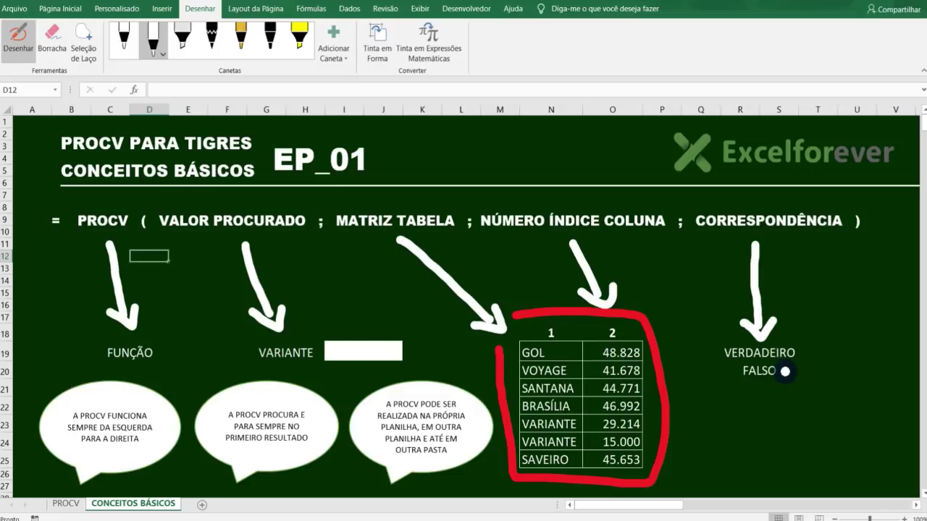
pyautogui.press('Escape')
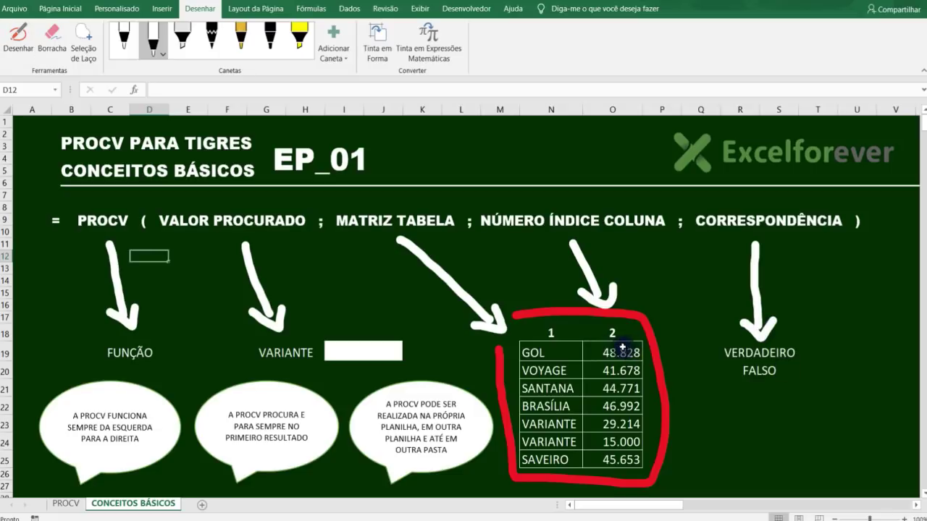
# - Start a formula with = in cell I19 beside VARIANTE and open the Insert Function dialog
pyautogui.click(364, 350)
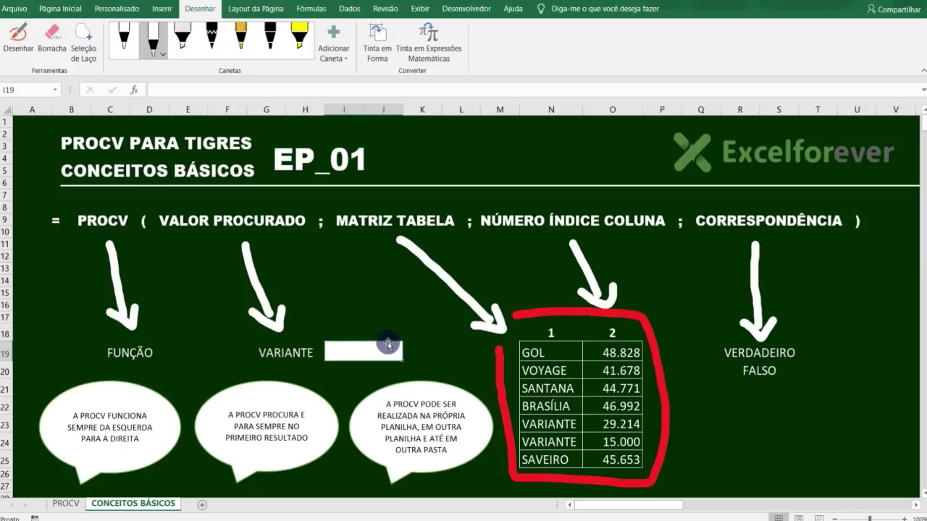
pyautogui.write('=')
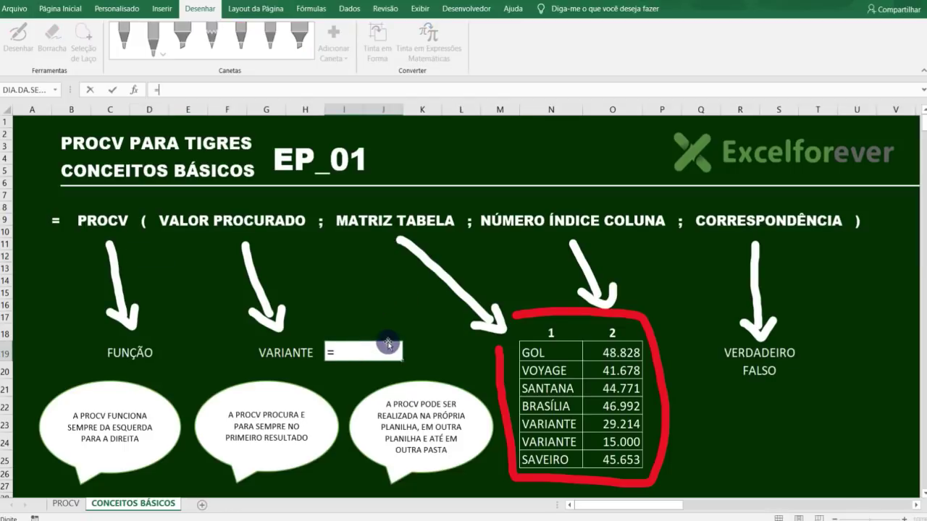
pyautogui.click(138, 90)
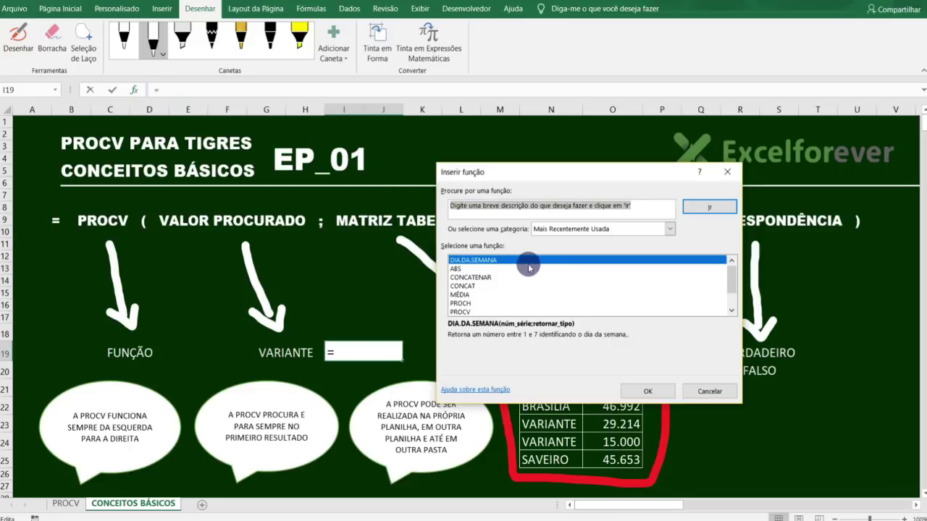
pyautogui.click(606, 230)
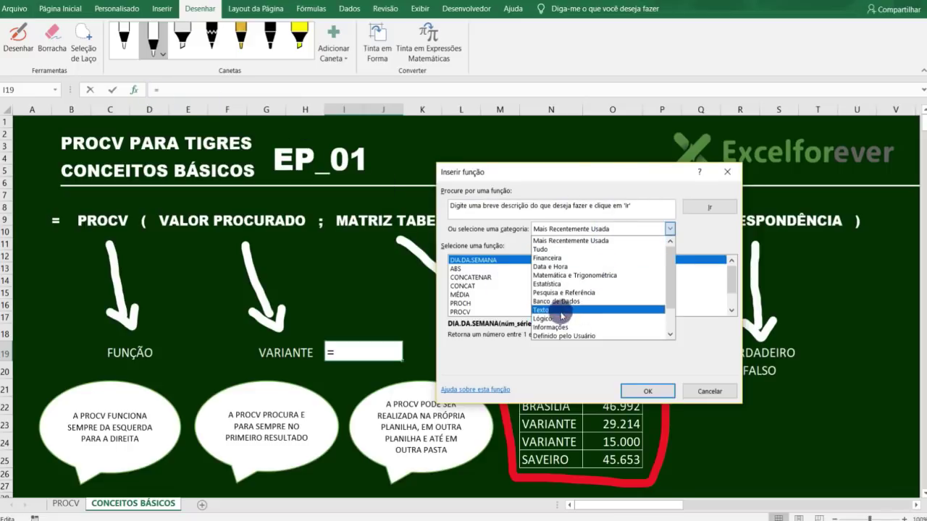
# - Insert PROCV from the Pesquisa e Referência category and move its arguments dialog up
pyautogui.click(567, 294)
pyautogui.scroll(-3, 506, 294)
pyautogui.scroll(-1, 504, 295)
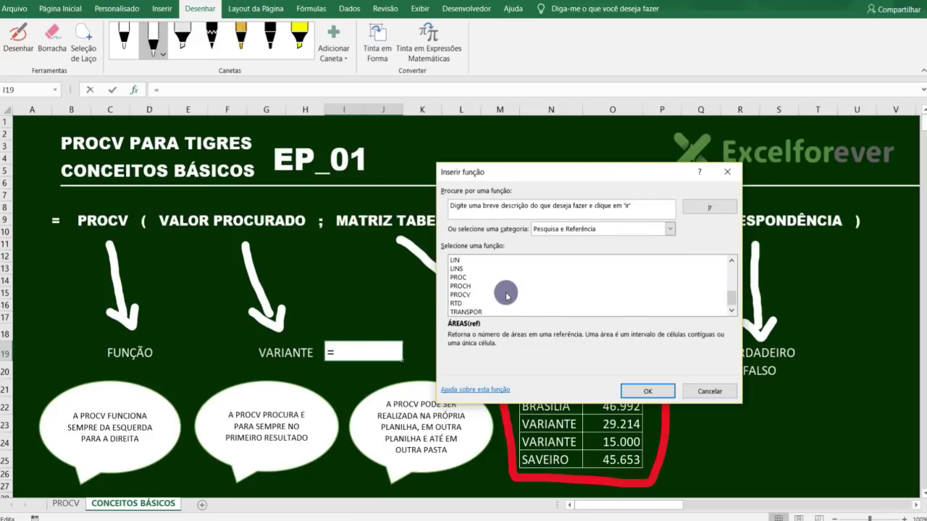
pyautogui.click(467, 295)
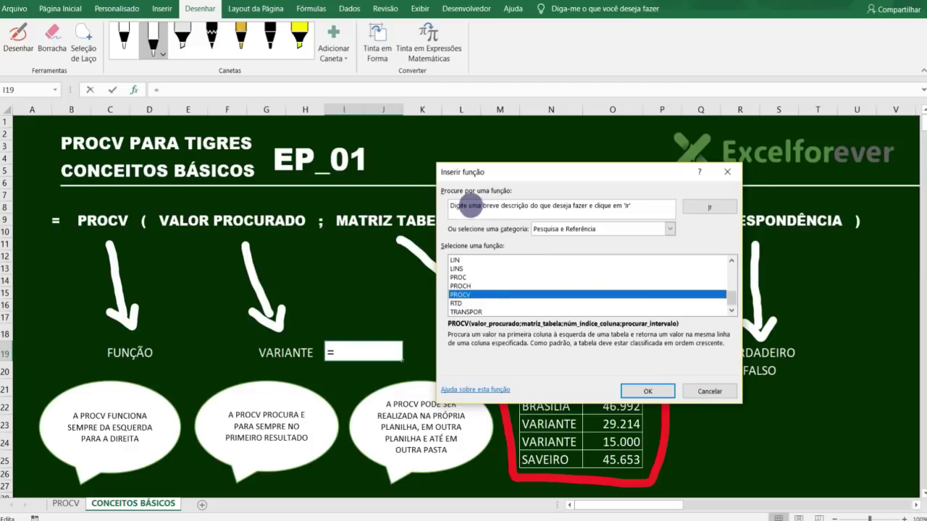
pyautogui.doubleClick(466, 295)
pyautogui.moveTo(604, 182)
pyautogui.mouseDown()
pyautogui.moveTo(627, 148)
pyautogui.moveTo(230, 19)
pyautogui.mouseUp()
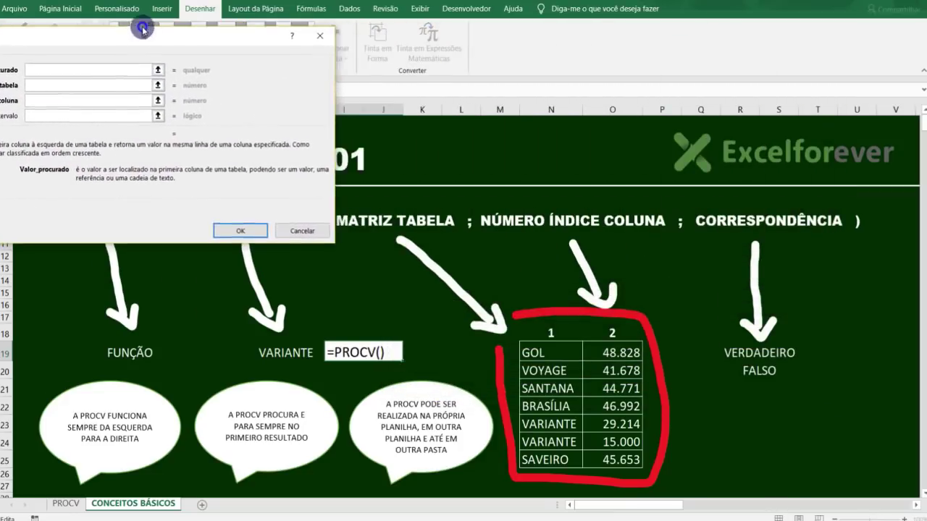
# - Set the PROCV lookup value to G19 and the table array to N19:O25
pyautogui.moveTo(230, 18)
pyautogui.mouseDown()
pyautogui.moveTo(224, 0)
pyautogui.moveTo(242, 289)
pyautogui.moveTo(238, 0)
pyautogui.mouseUp()
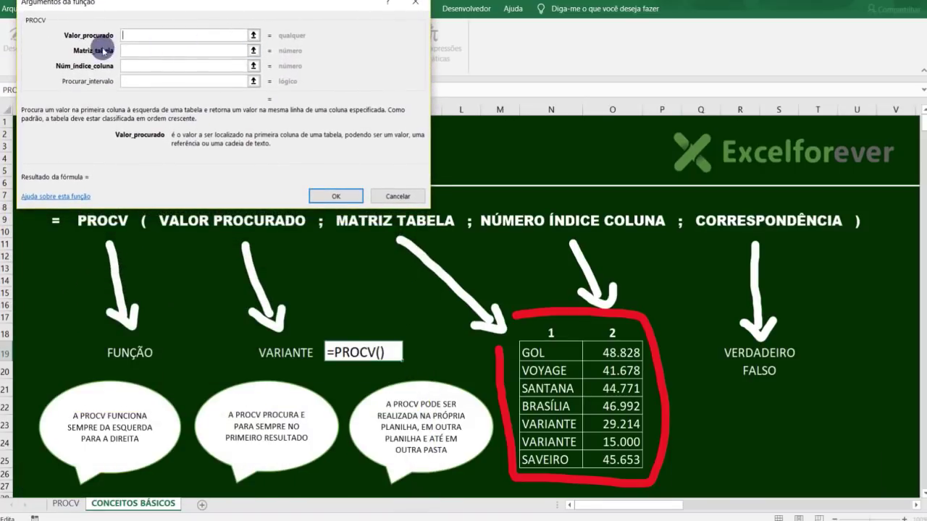
pyautogui.moveTo(291, 14); pyautogui.dragTo(291, 11)
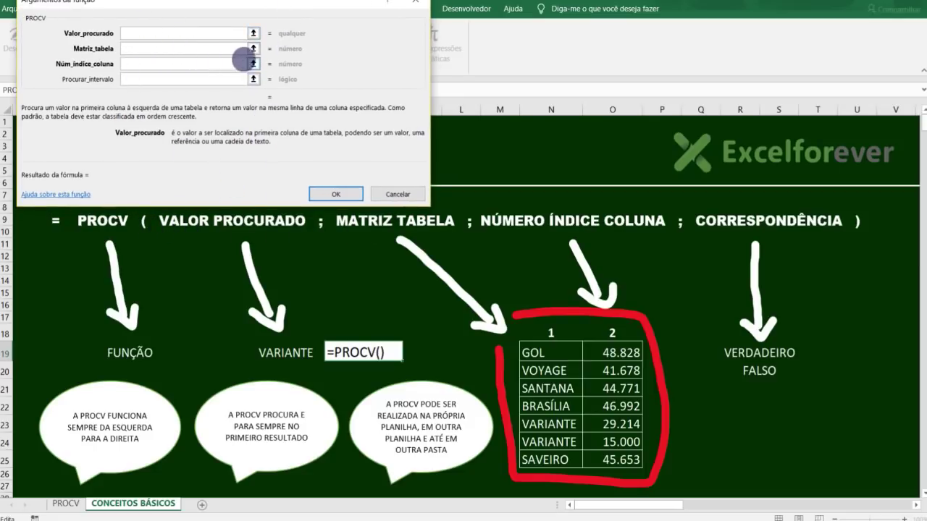
pyautogui.click(254, 33)
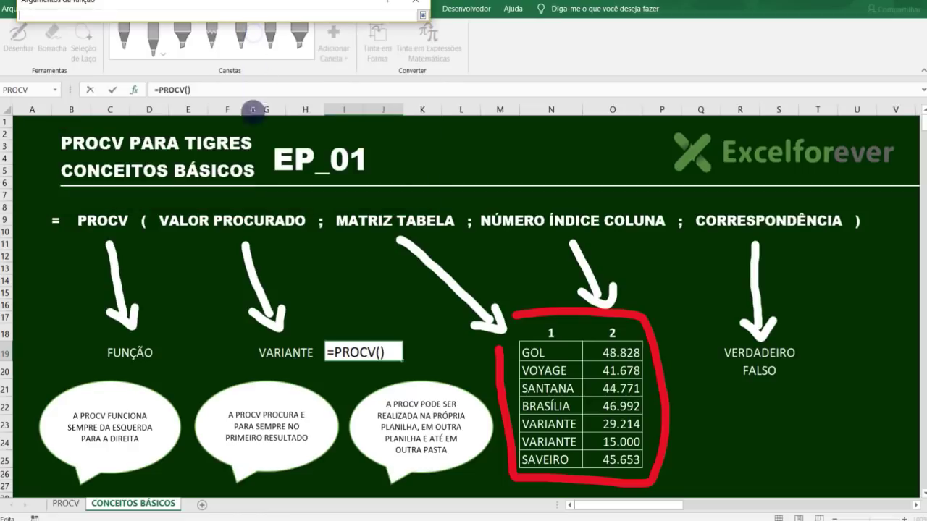
pyautogui.click(287, 354)
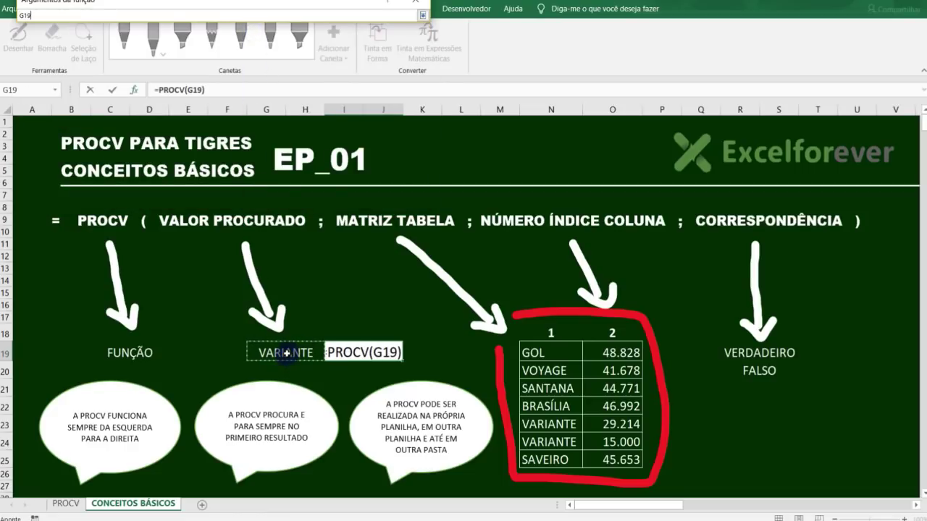
pyautogui.press('Return')
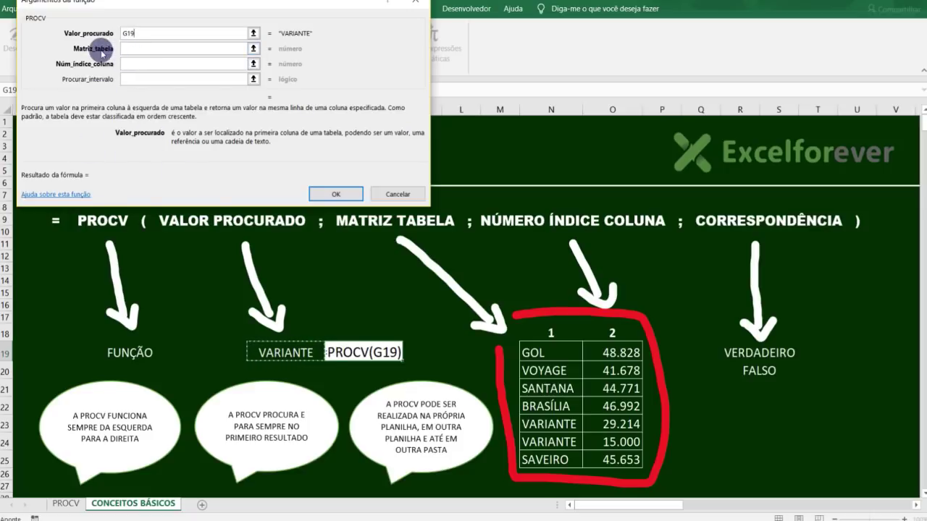
pyautogui.click(127, 53)
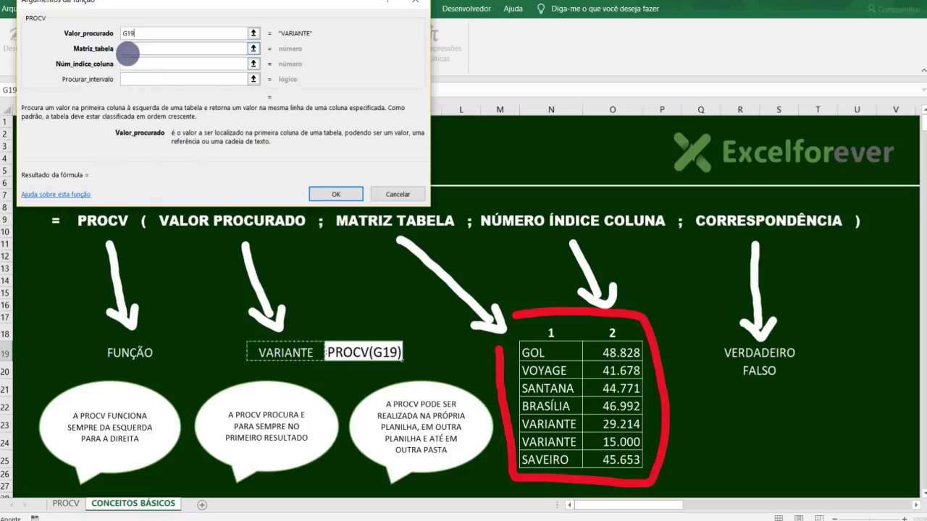
pyautogui.click(254, 48)
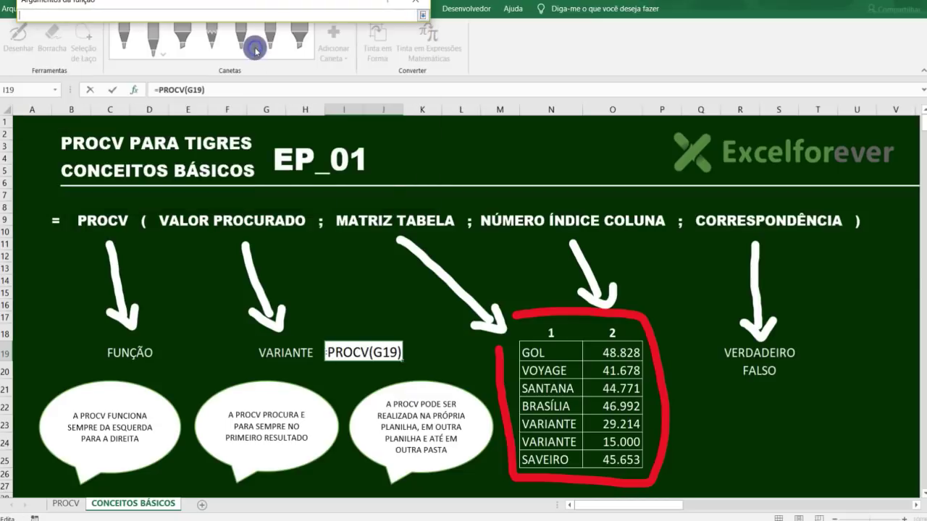
pyautogui.moveTo(540, 352)
pyautogui.mouseDown()
pyautogui.moveTo(577, 441)
pyautogui.moveTo(594, 452)
pyautogui.mouseUp()
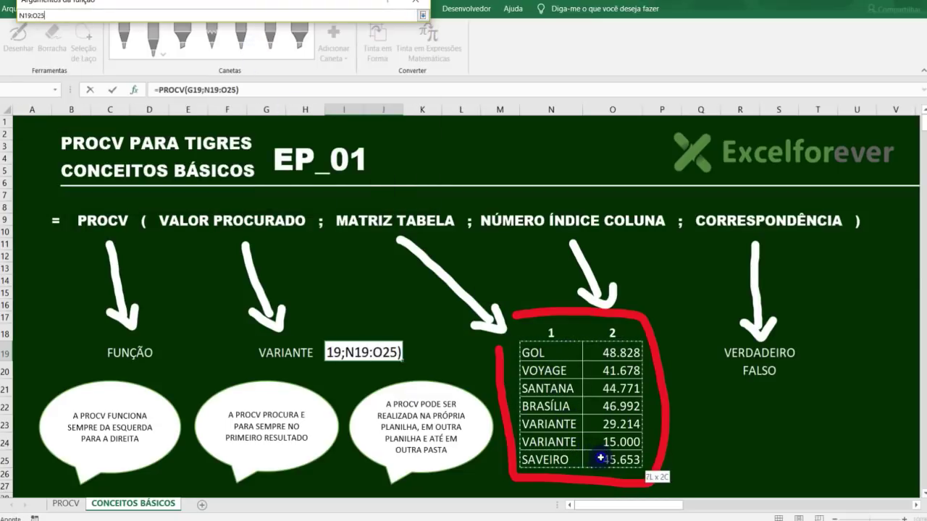
pyautogui.press('Return')
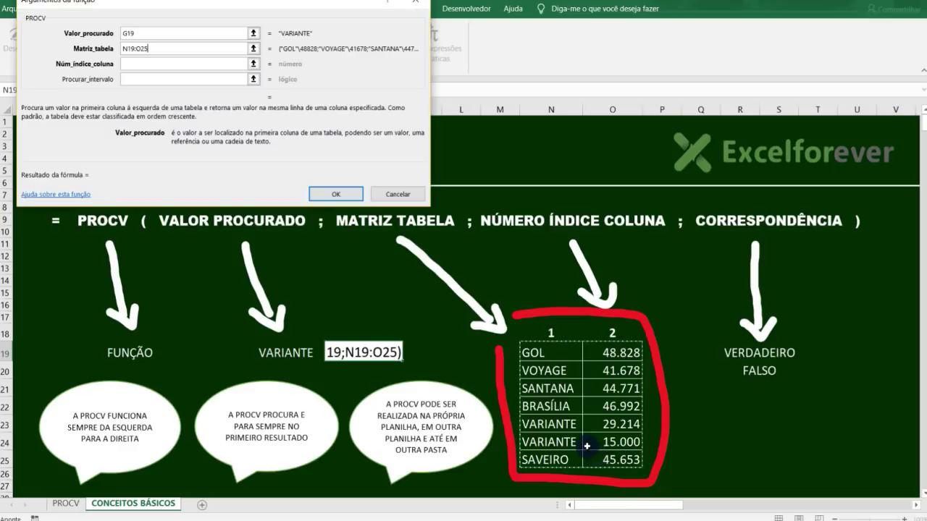
# - Enter column index 2 and match type FALSO, then confirm the PROCV formula
pyautogui.click(129, 64)
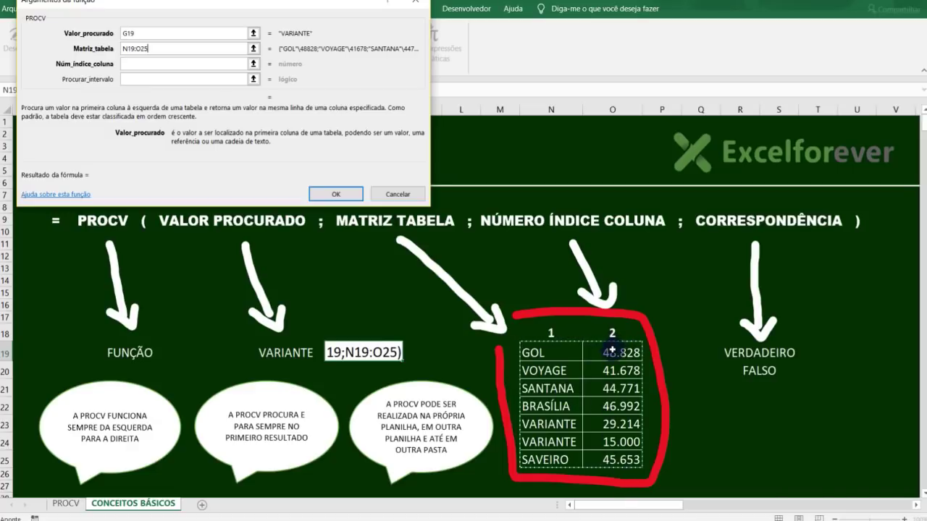
pyautogui.click(141, 64)
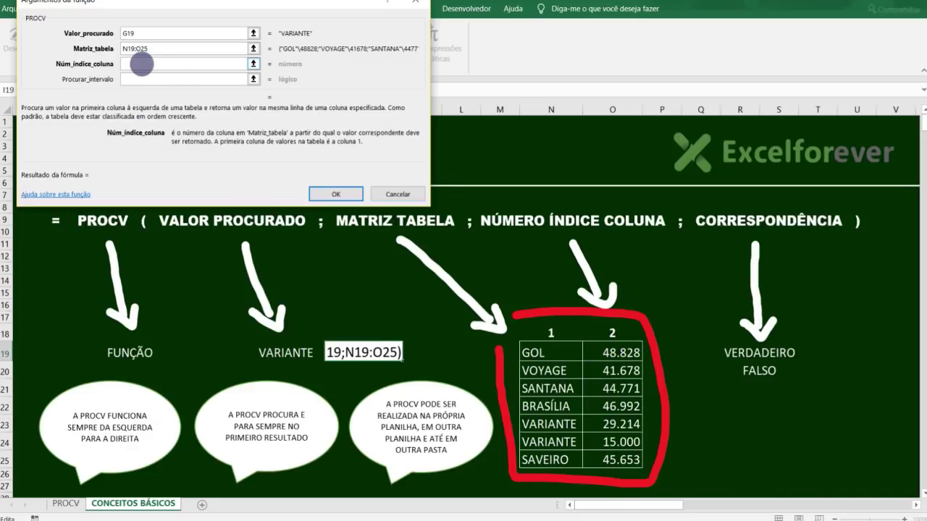
pyautogui.write('2')
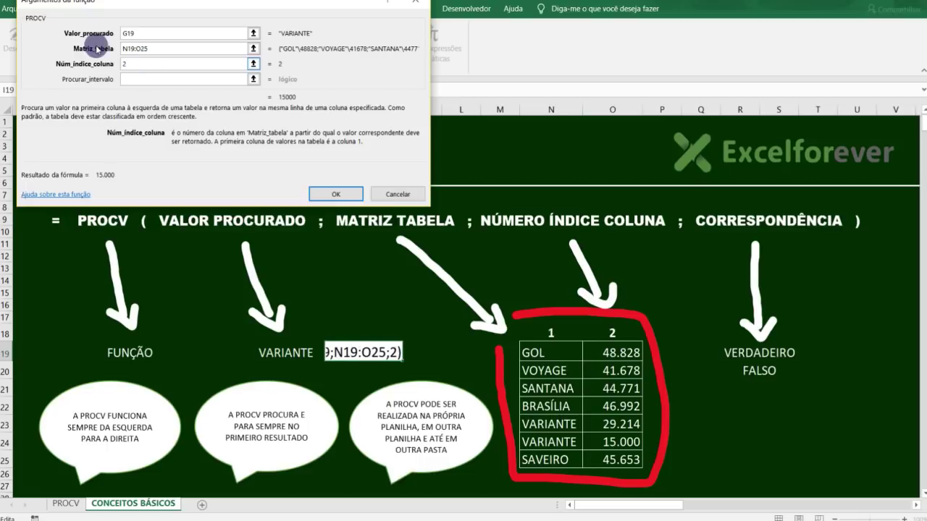
pyautogui.press('Tab')
pyautogui.click(129, 79)
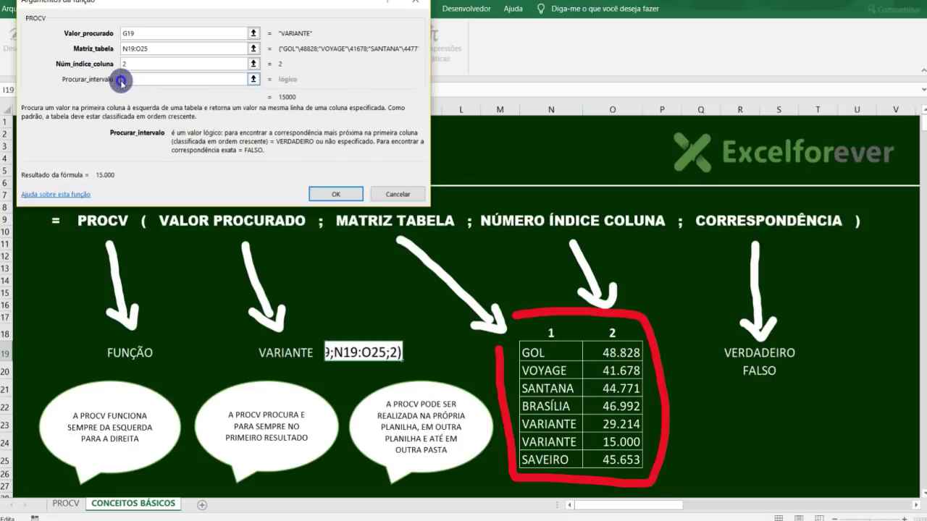
pyautogui.write('0')
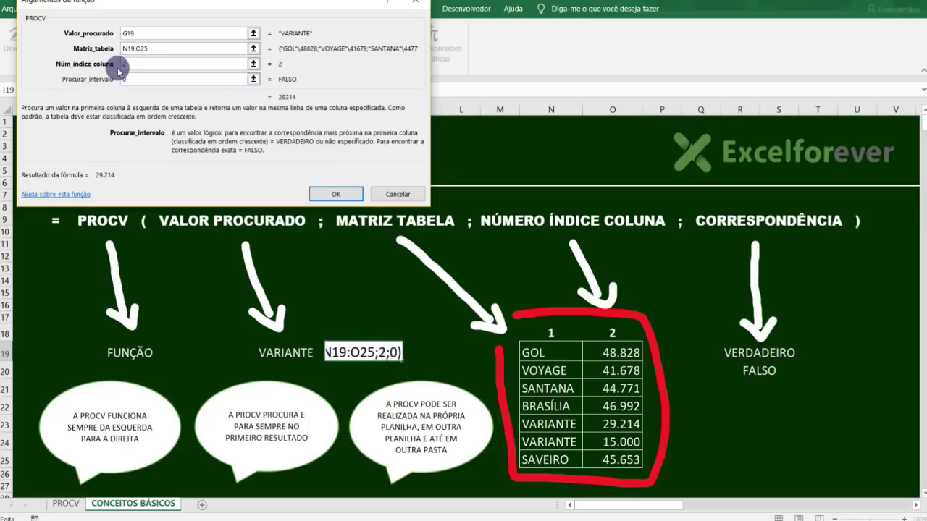
pyautogui.press('BackSpace')
pyautogui.write('FALSO')
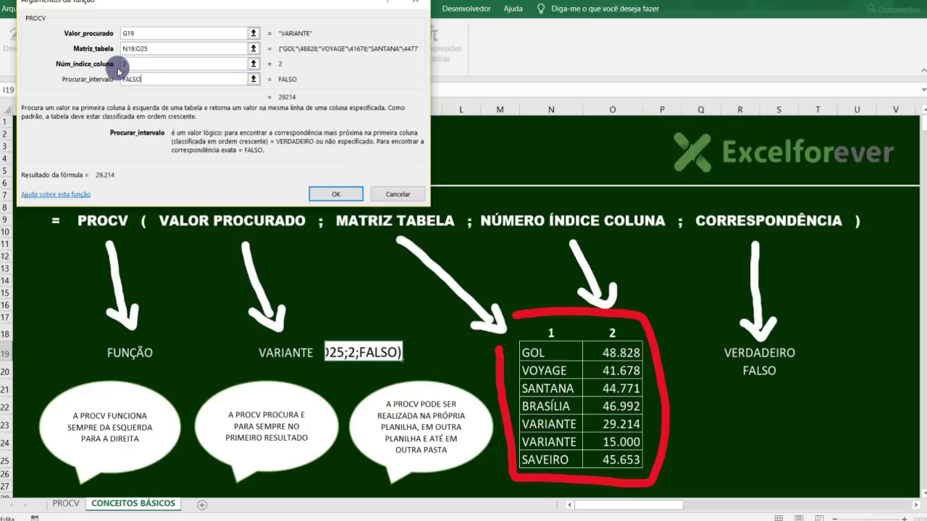
pyautogui.click(337, 195)
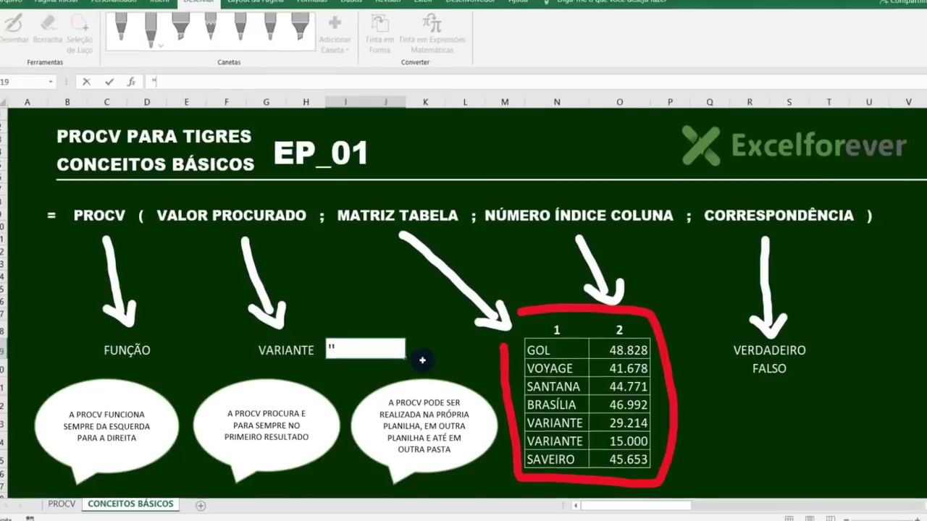
# - Compare the two VARIANTE rows, confirming I19's 29.214 comes from the first, not the second row's 15.000
pyautogui.click(567, 426)
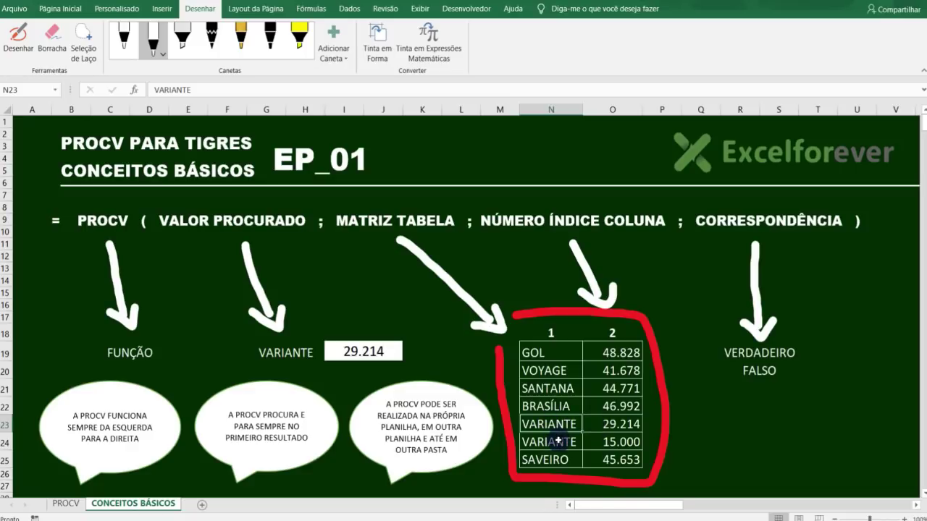
pyautogui.click(558, 442)
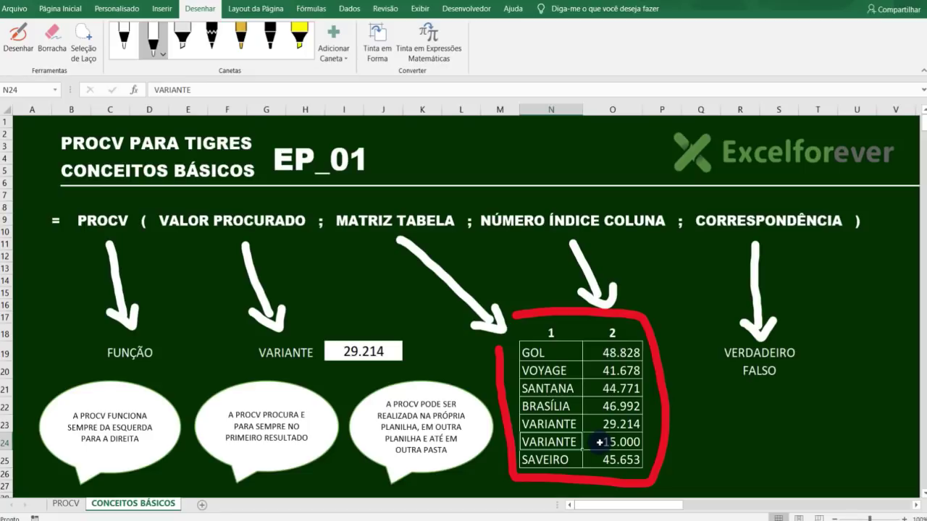
pyautogui.click(735, 424)
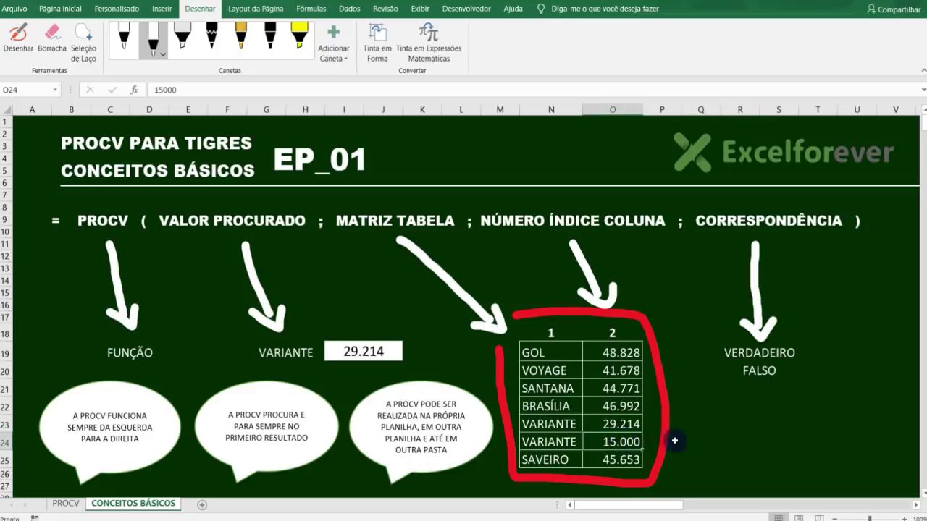
pyautogui.click(722, 434)
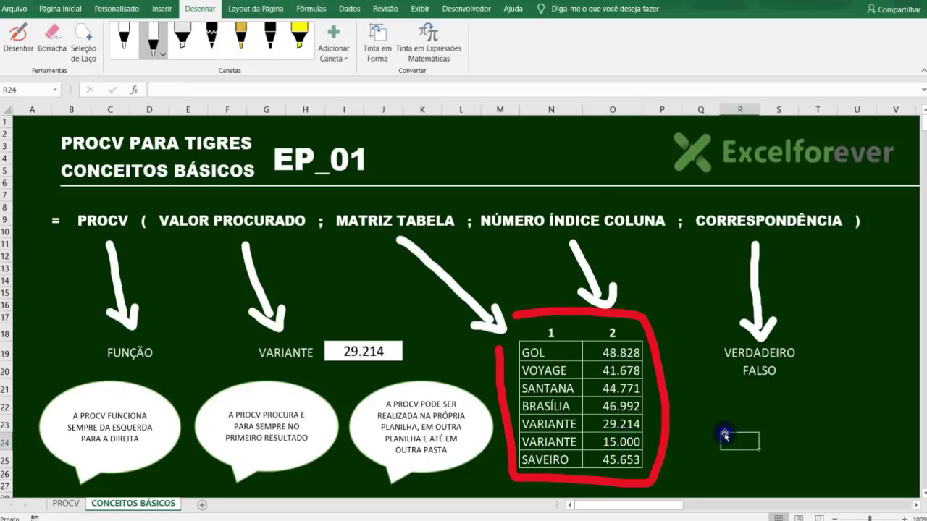
pyautogui.click(608, 441)
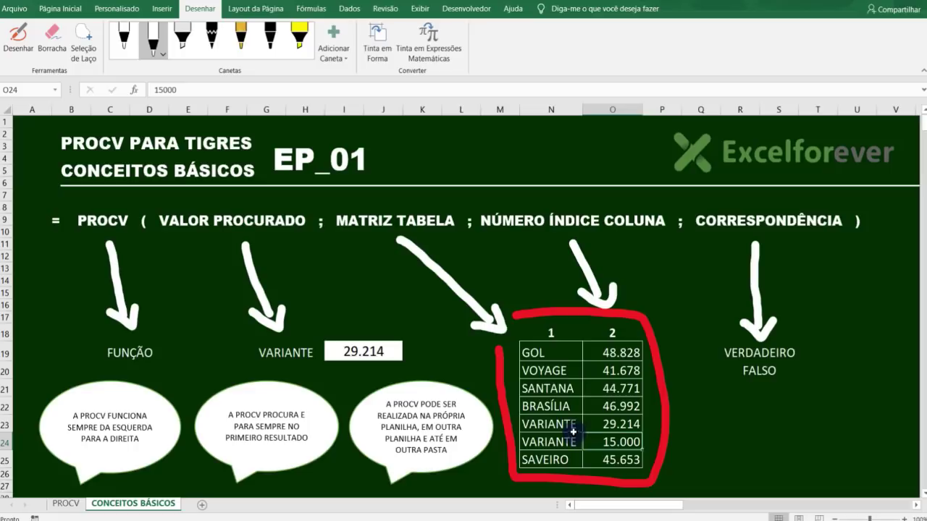
pyautogui.click(621, 427)
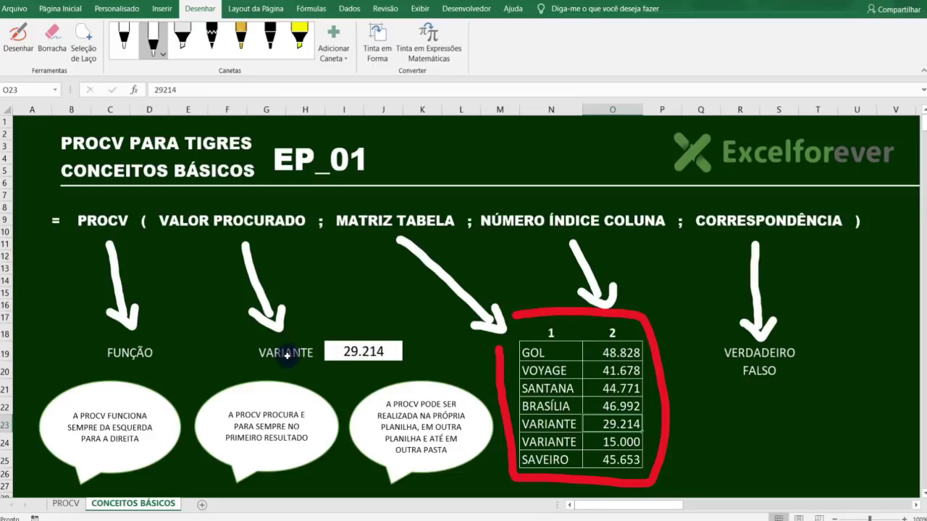
pyautogui.click(552, 424)
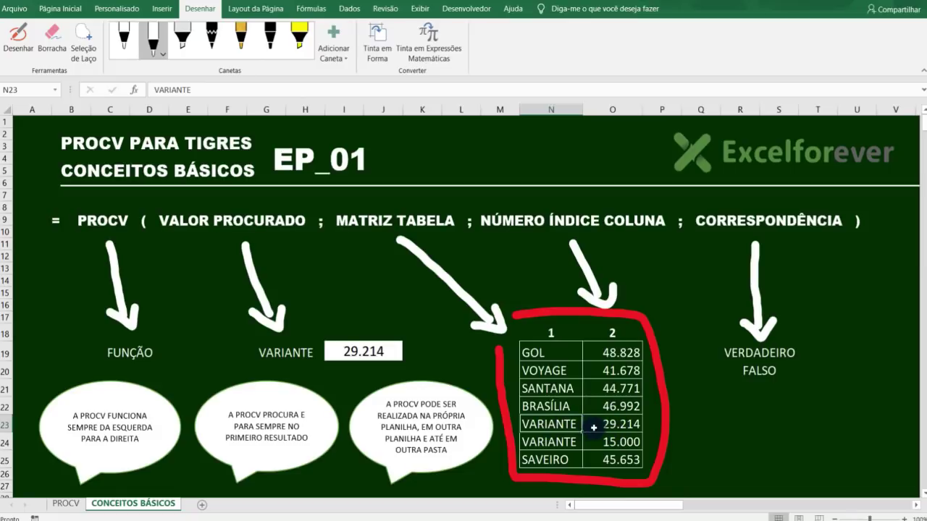
pyautogui.click(608, 426)
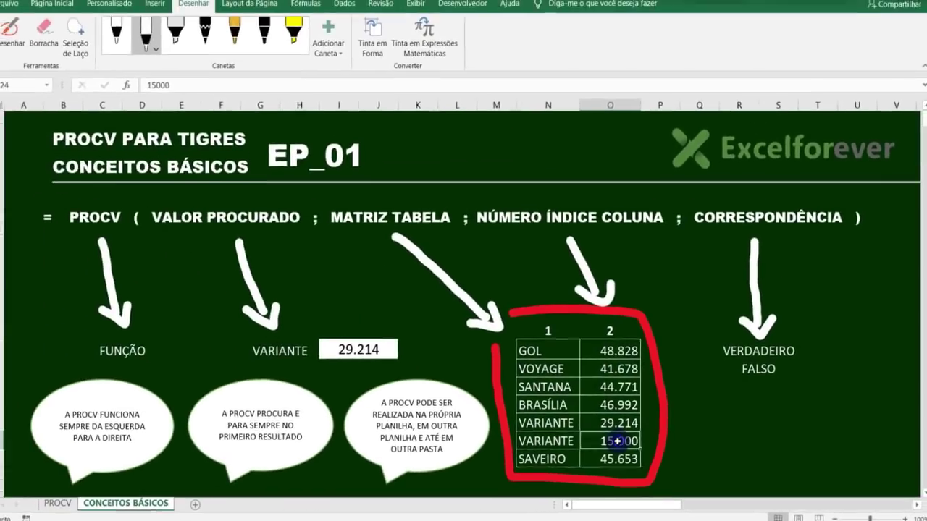
pyautogui.click(614, 438)
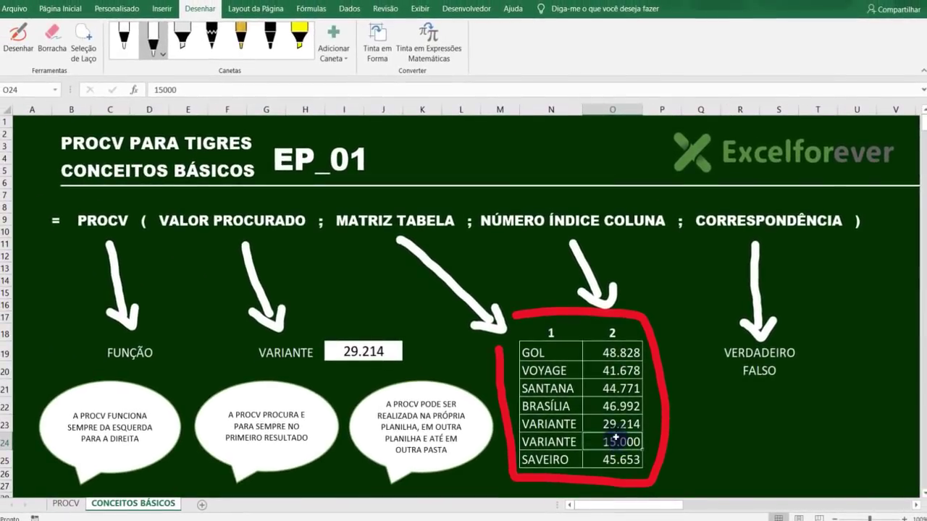
pyautogui.moveTo(544, 425); pyautogui.dragTo(607, 425)
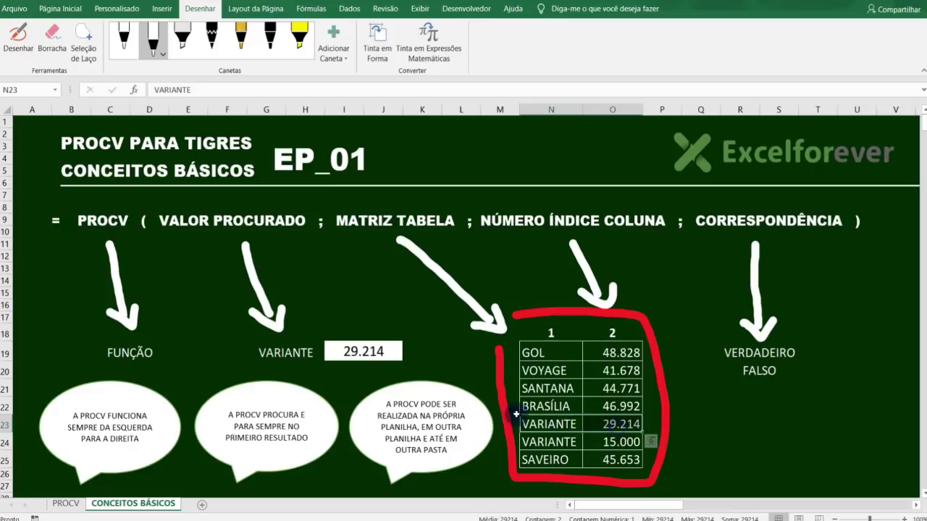
pyautogui.click(361, 351)
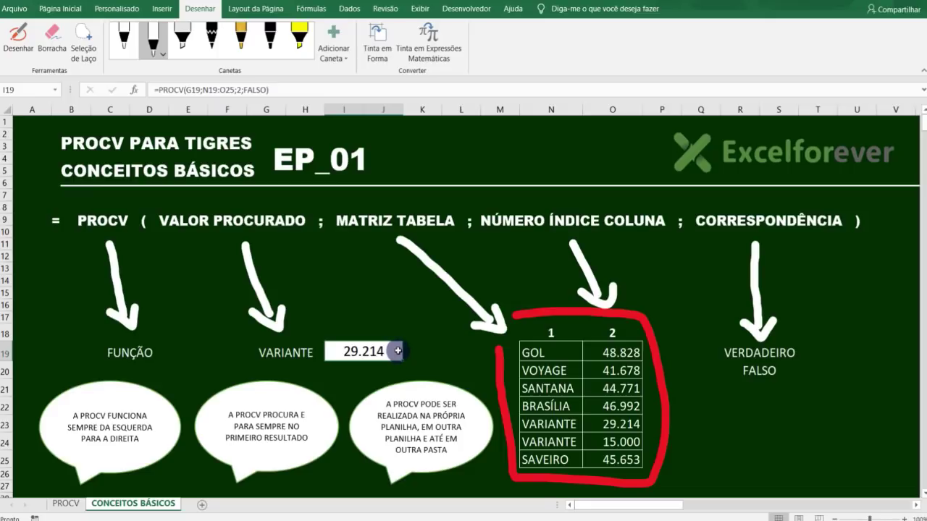
pyautogui.click(463, 365)
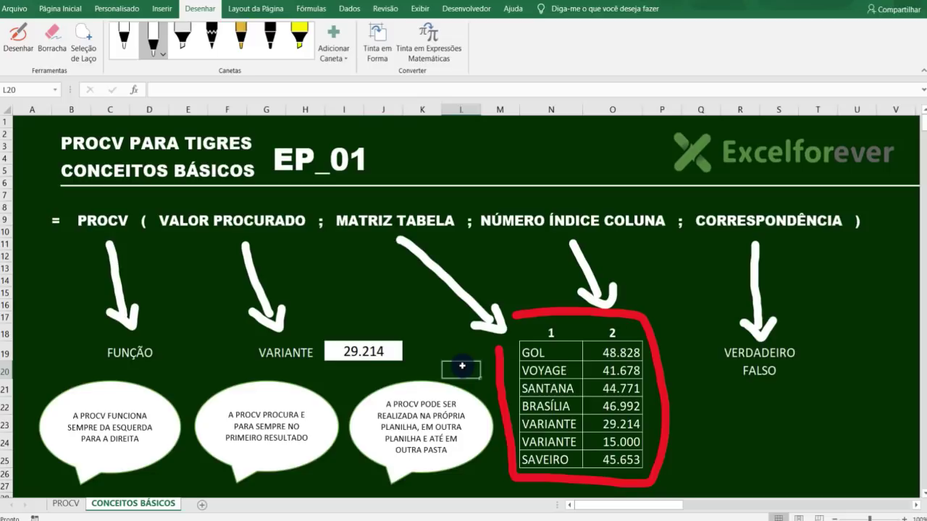
pyautogui.click(525, 353)
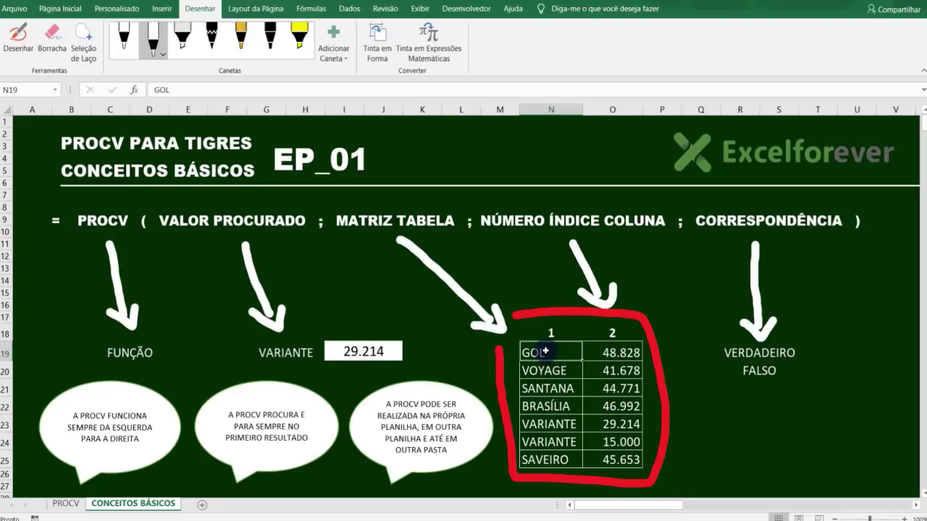
pyautogui.moveTo(545, 351)
pyautogui.mouseDown()
pyautogui.moveTo(552, 466)
pyautogui.moveTo(614, 467)
pyautogui.mouseUp()
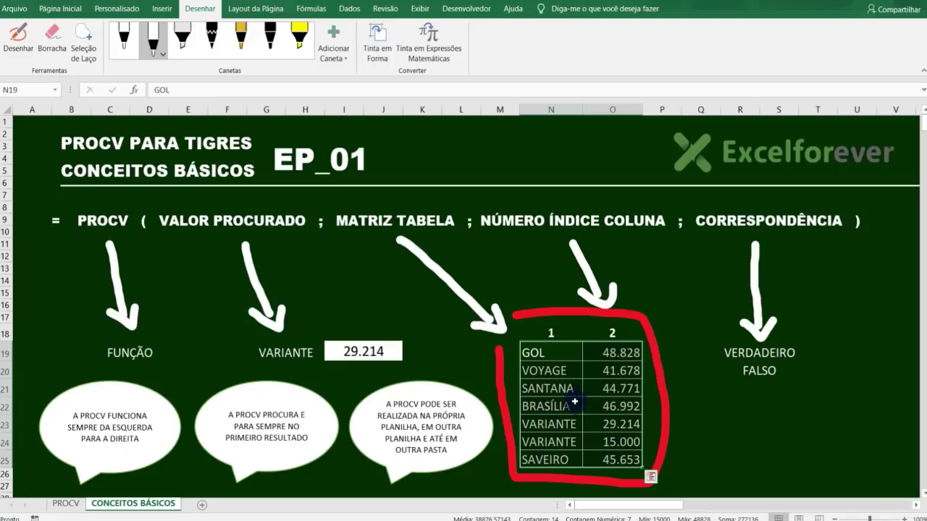
pyautogui.click(565, 372)
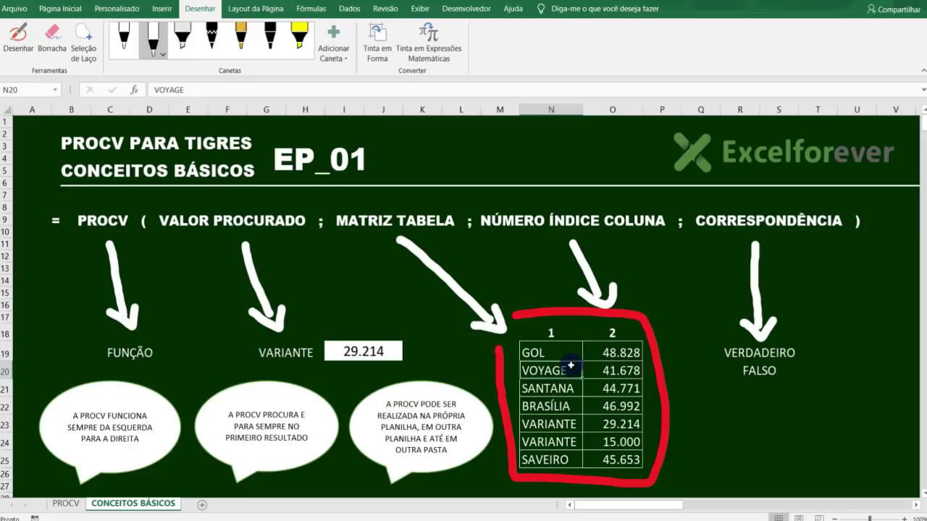
pyautogui.scroll(-4, 605, 354)
pyautogui.scroll(-2, 600, 370)
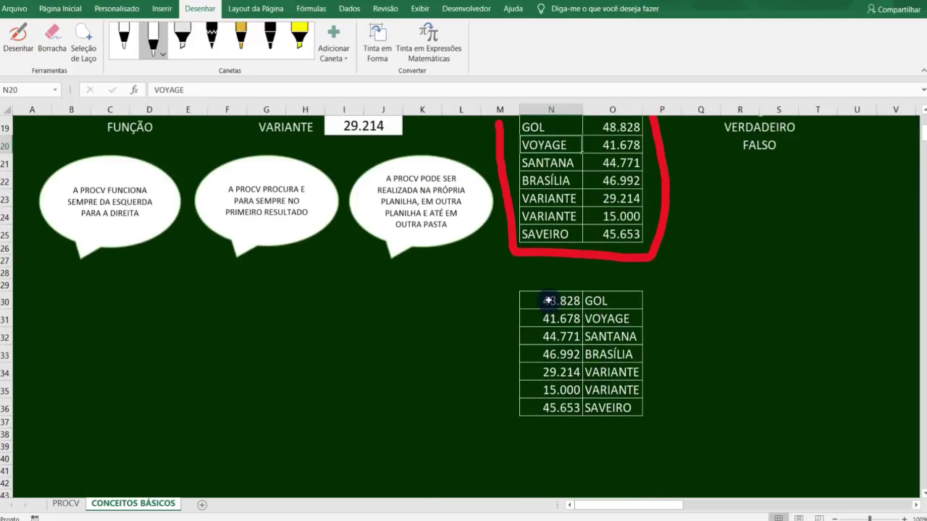
pyautogui.moveTo(546, 300); pyautogui.dragTo(544, 410)
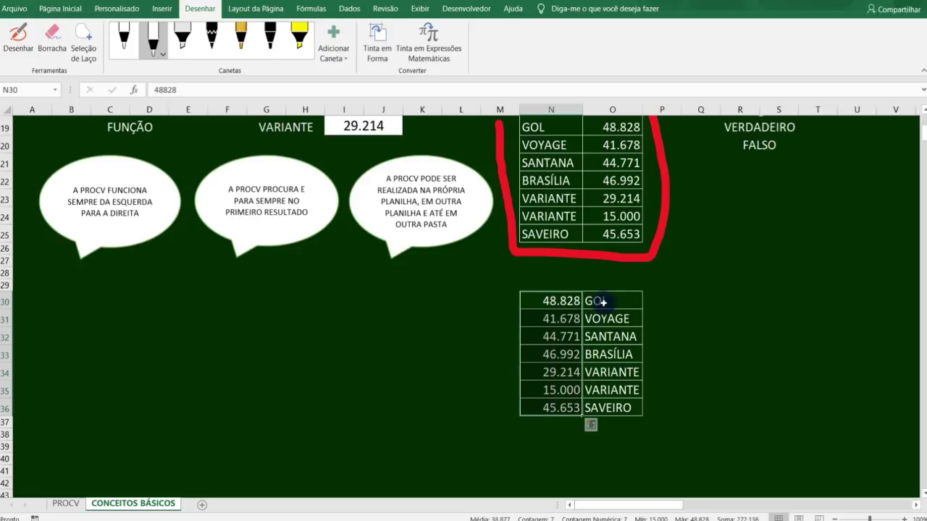
pyautogui.moveTo(607, 299); pyautogui.dragTo(614, 408)
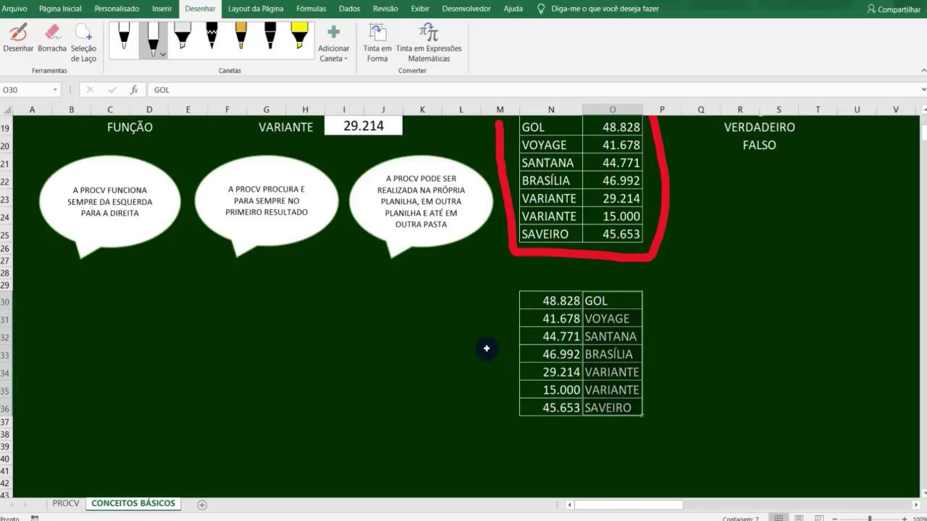
pyautogui.click(558, 301)
pyautogui.scroll(1, 558, 300)
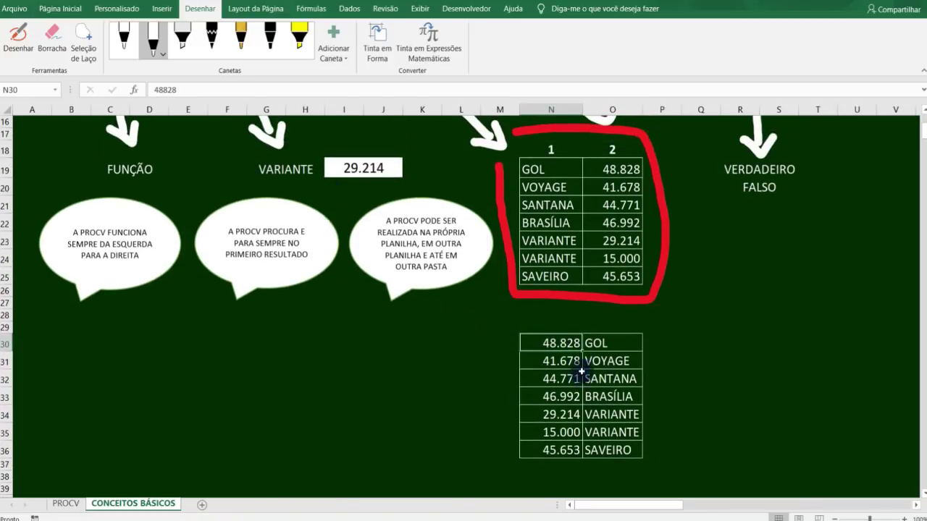
pyautogui.keyDown('shift'); pyautogui.click(595, 346); pyautogui.keyUp('shift')
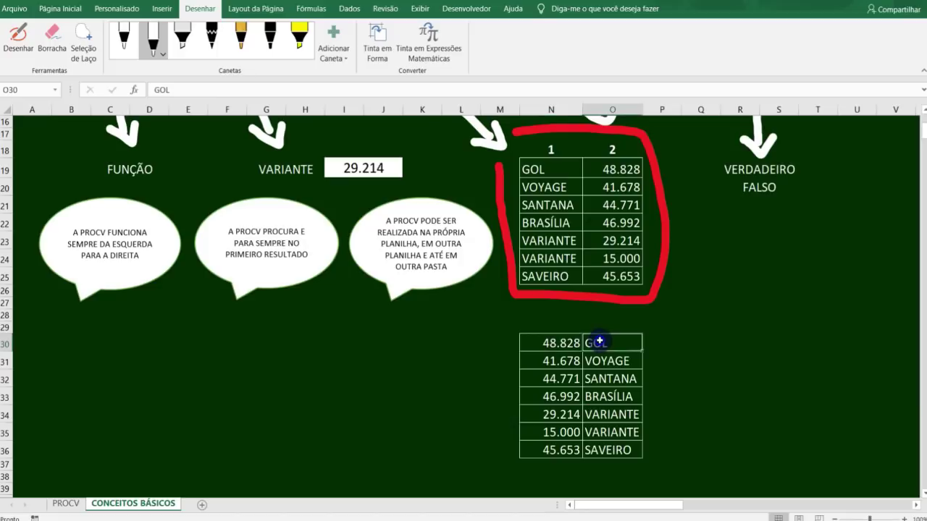
pyautogui.click(286, 170)
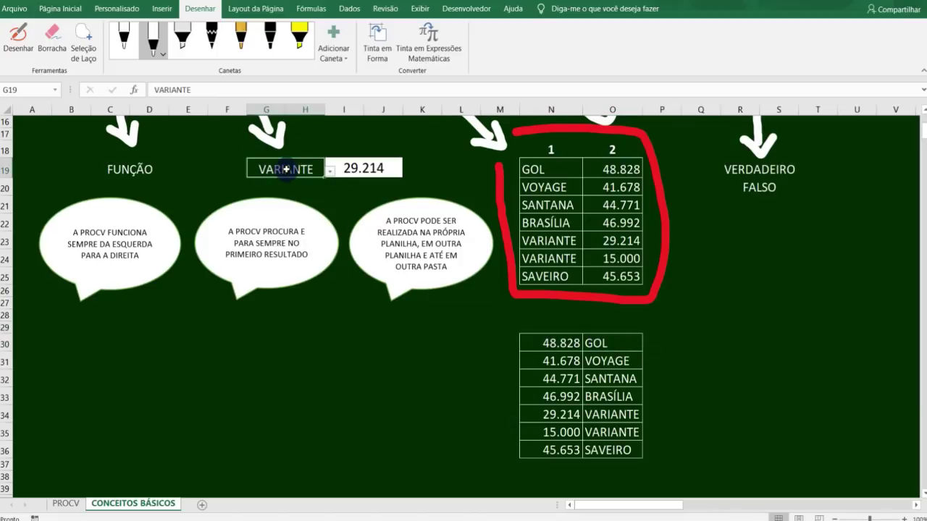
pyautogui.moveTo(614, 343)
pyautogui.mouseDown()
pyautogui.moveTo(619, 449)
pyautogui.moveTo(537, 436)
pyautogui.mouseUp()
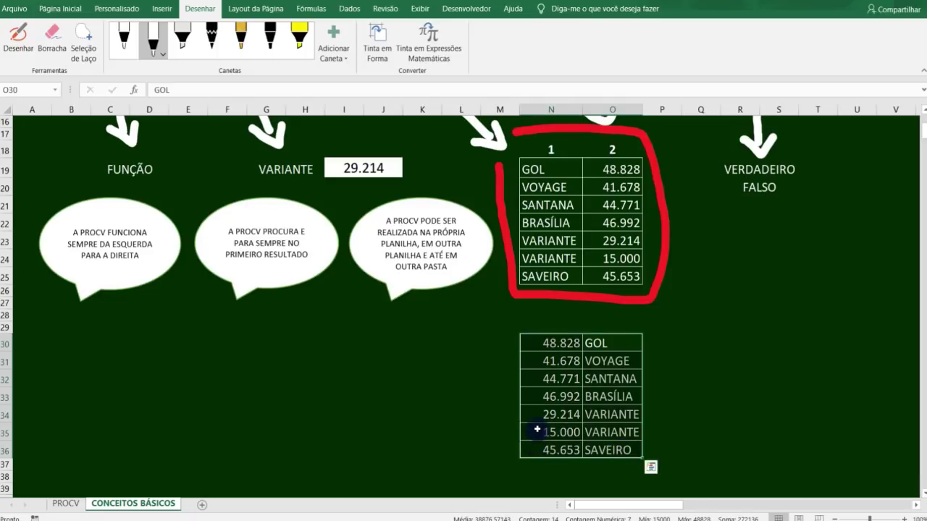
pyautogui.click(611, 344)
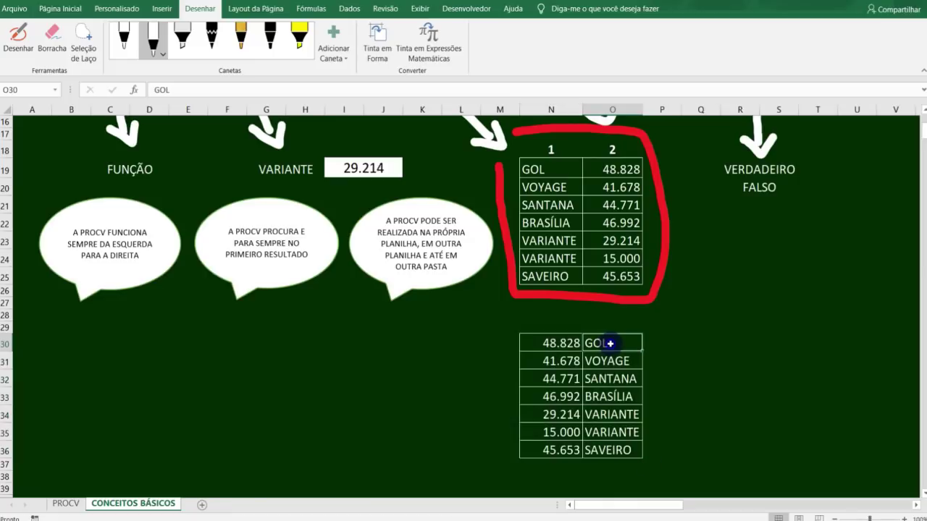
pyautogui.click(687, 325)
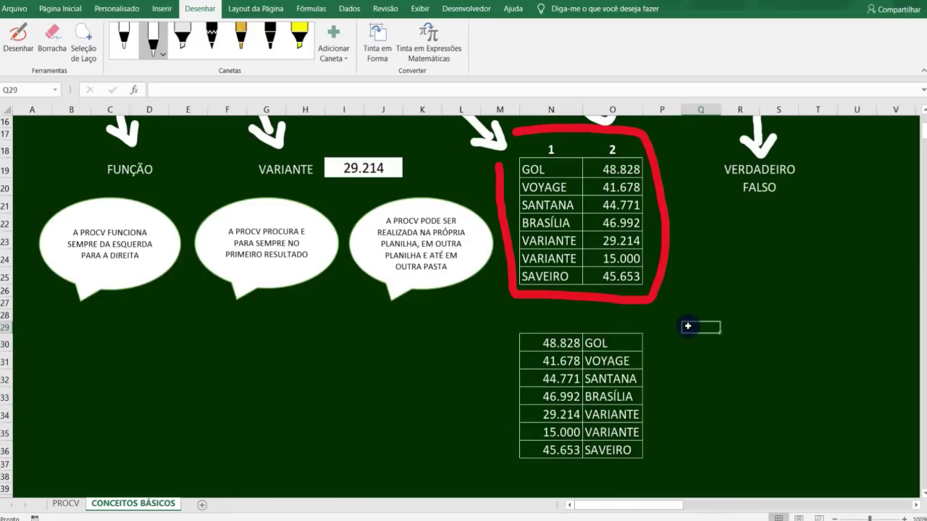
pyautogui.click(670, 364)
pyautogui.click(554, 340)
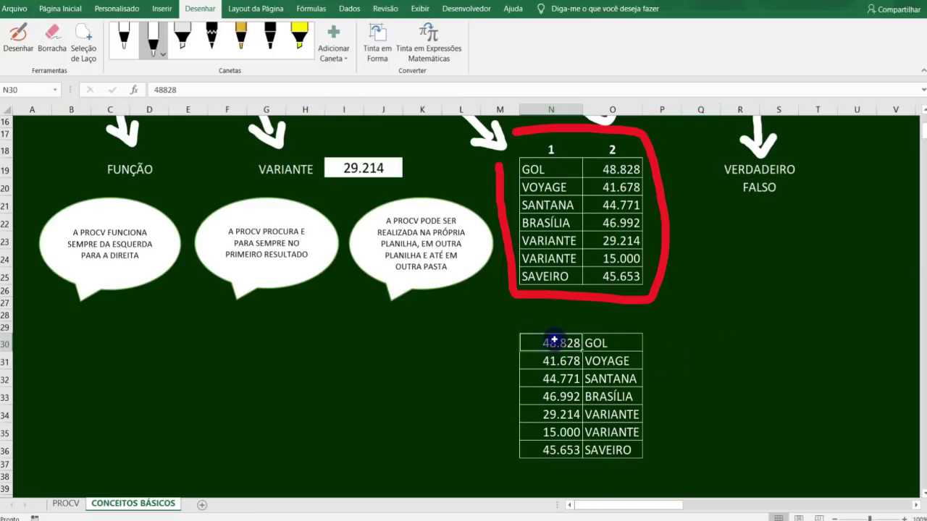
# - Copy values 48.828–45.653 from N30:N36 into column P and widen column P to show them
pyautogui.moveTo(553, 341); pyautogui.dragTo(550, 450)
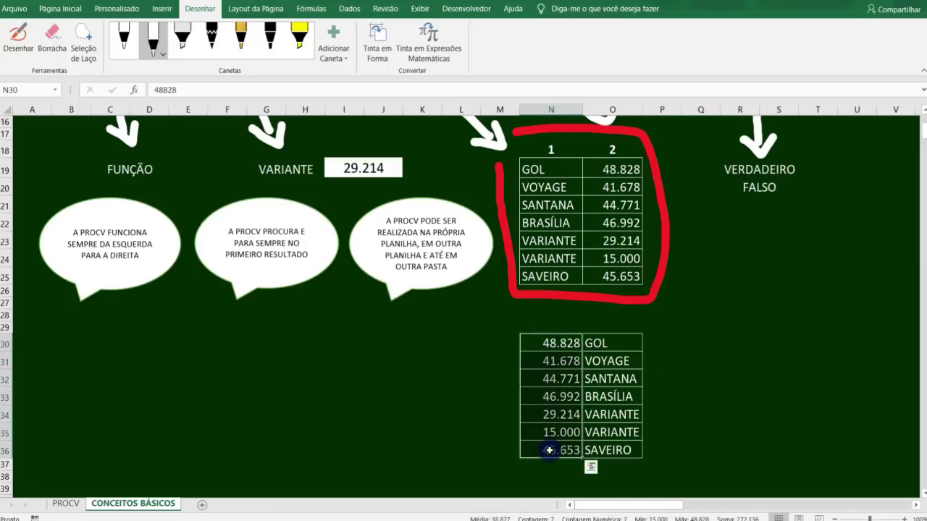
pyautogui.hotkey('ctrl', 'c')
pyautogui.press('Right')
pyautogui.press('Right')
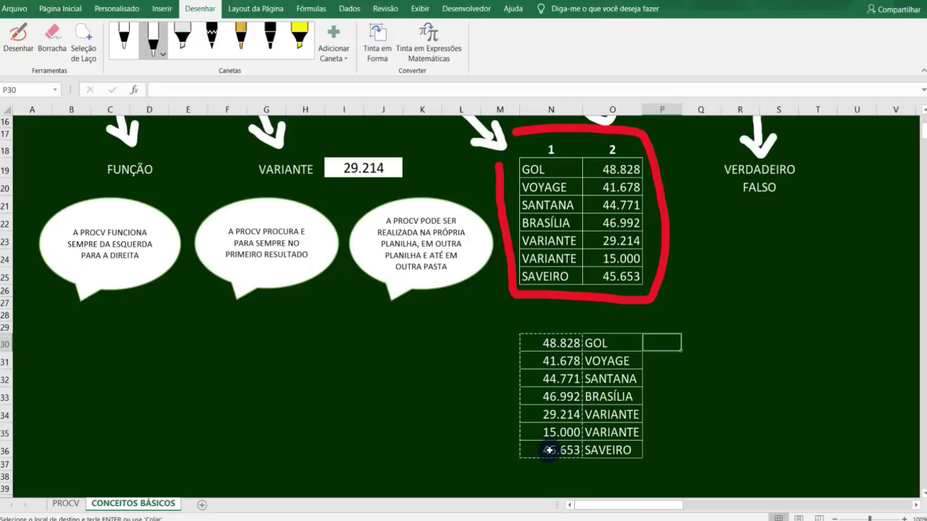
pyautogui.hotkey('ctrl', 'v')
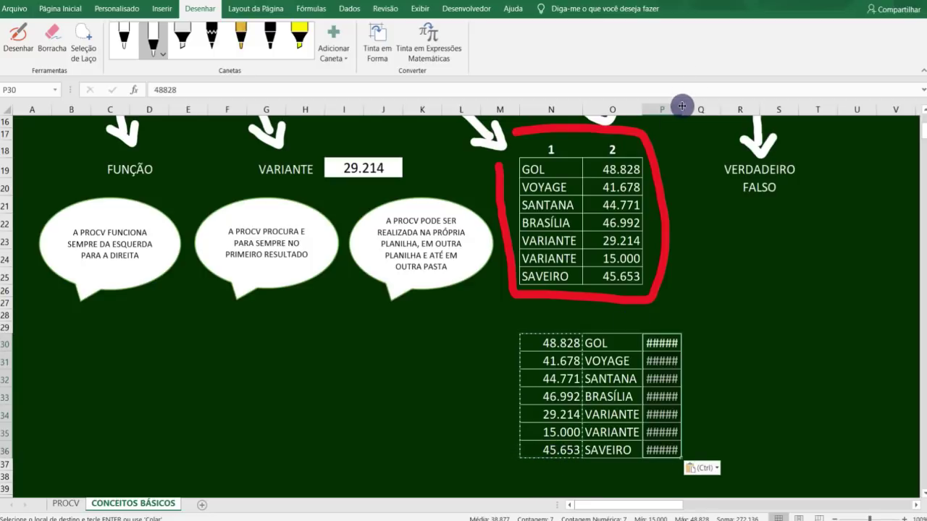
pyautogui.moveTo(681, 109); pyautogui.dragTo(692, 107)
pyautogui.click(671, 359)
pyautogui.press('Escape')
# - Select the car names together with the copied values in the reversed table
pyautogui.click(607, 344)
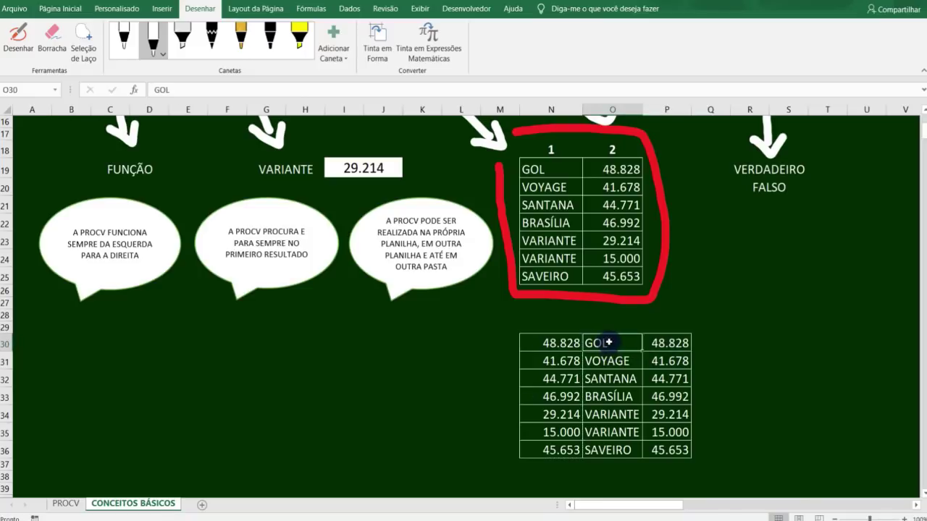
pyautogui.moveTo(604, 343); pyautogui.dragTo(659, 447)
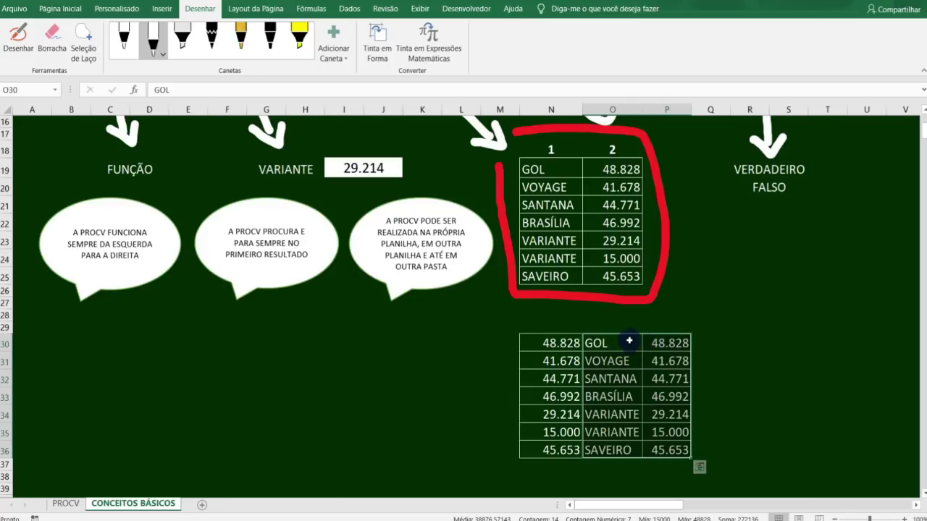
pyautogui.click(726, 344)
pyautogui.moveTo(614, 345); pyautogui.dragTo(656, 454)
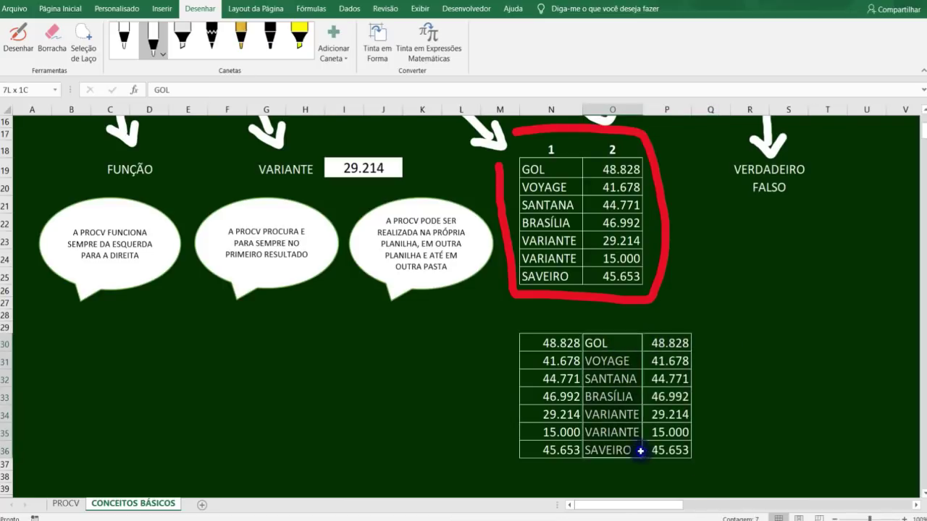
pyautogui.moveTo(563, 343); pyautogui.dragTo(598, 446)
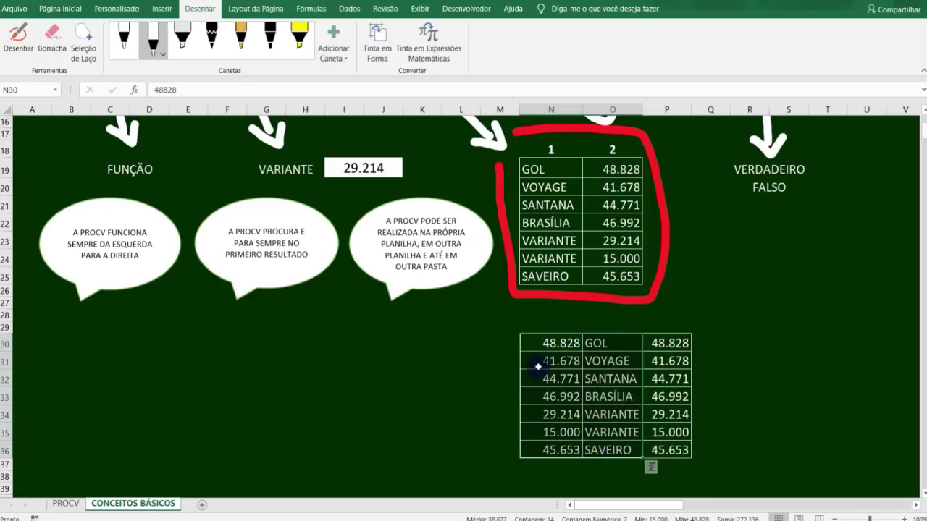
pyautogui.click(760, 304)
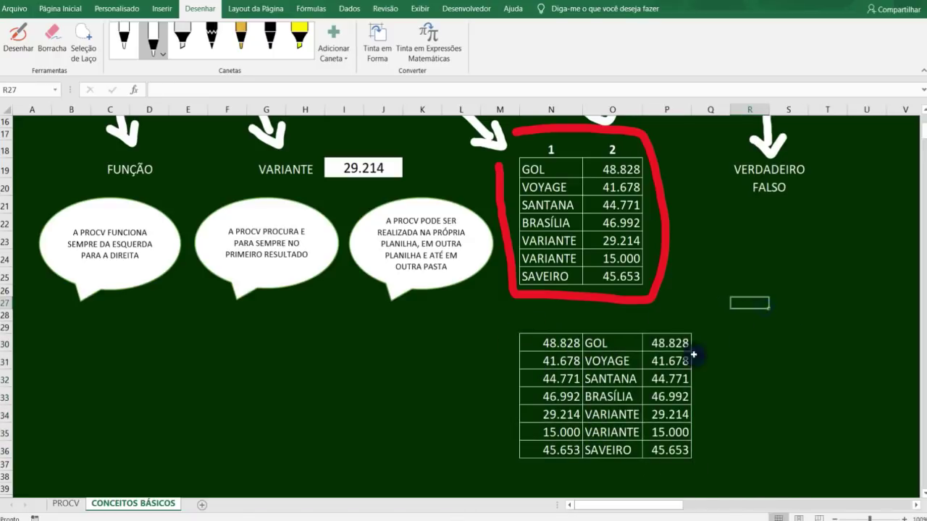
pyautogui.moveTo(597, 344); pyautogui.dragTo(621, 430)
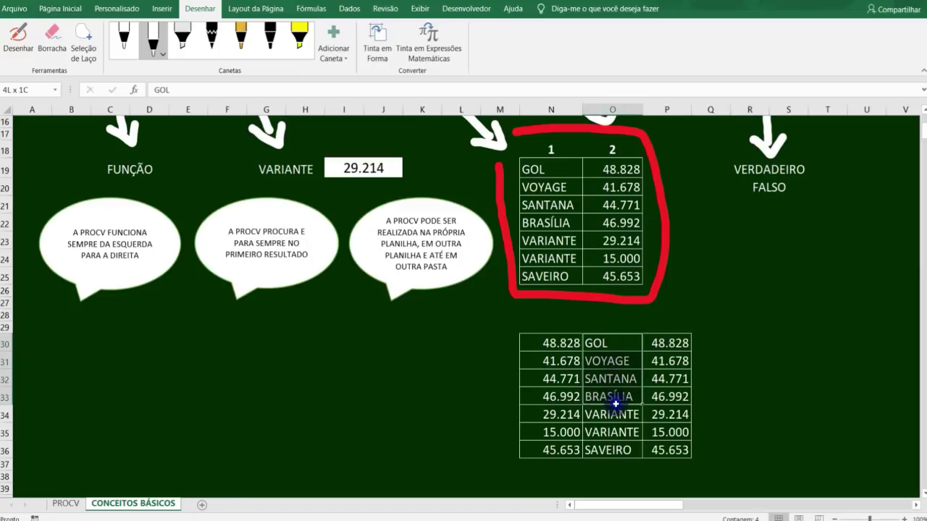
pyautogui.moveTo(621, 430); pyautogui.dragTo(655, 448)
pyautogui.scroll(3, 695, 369)
pyautogui.scroll(-1, 677, 428)
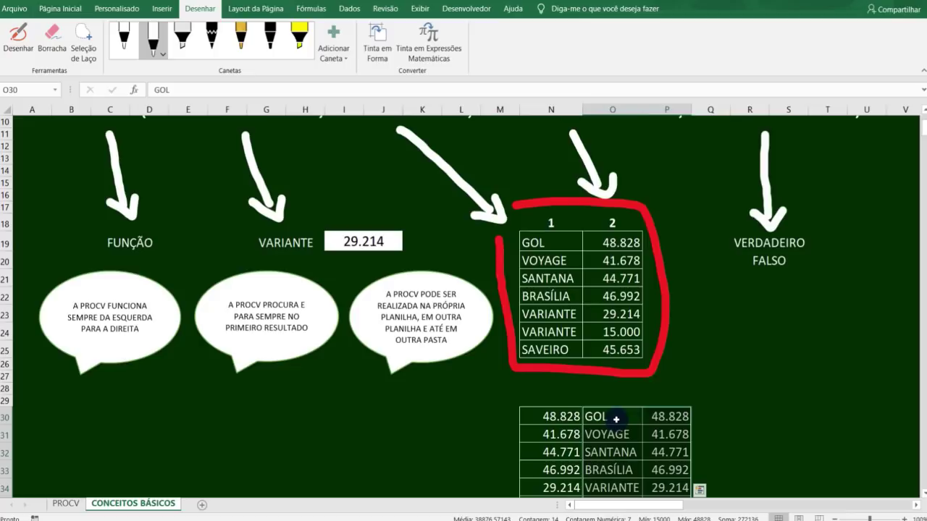
pyautogui.scroll(-2, 758, 347)
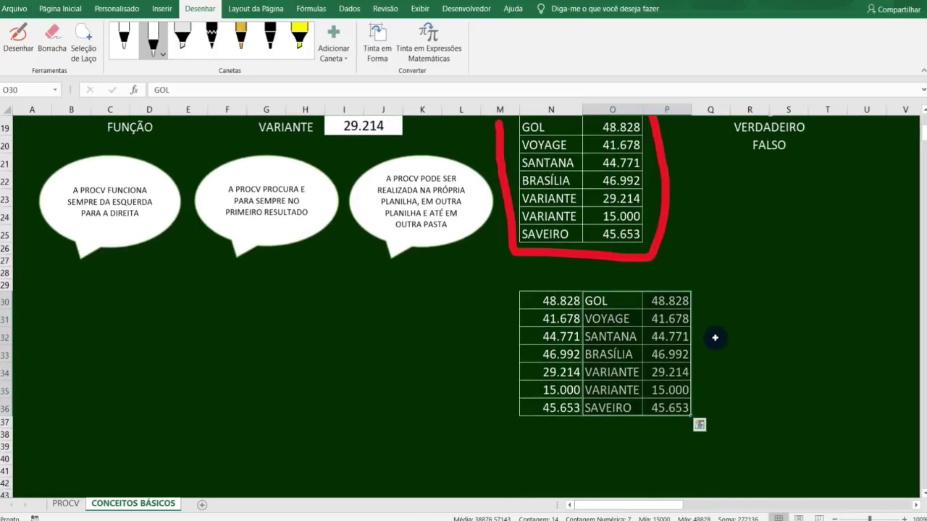
pyautogui.scroll(5, 388, 289)
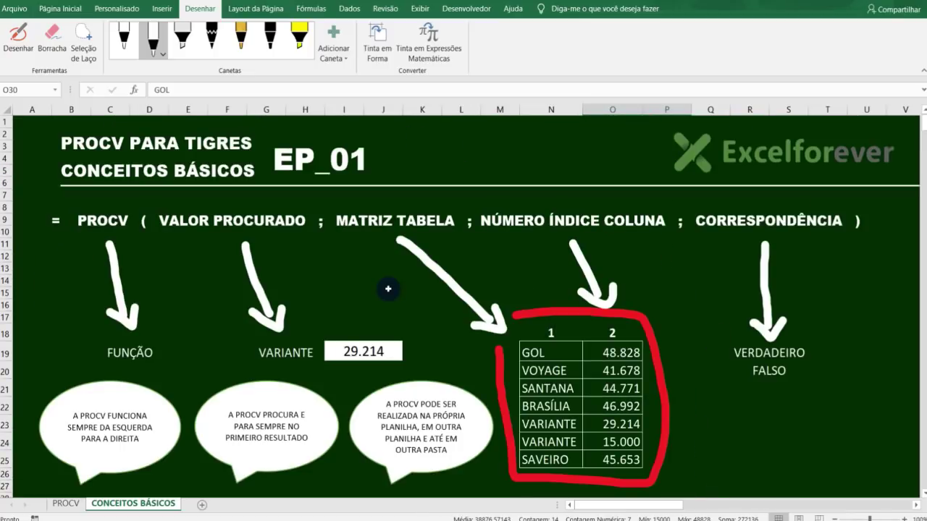